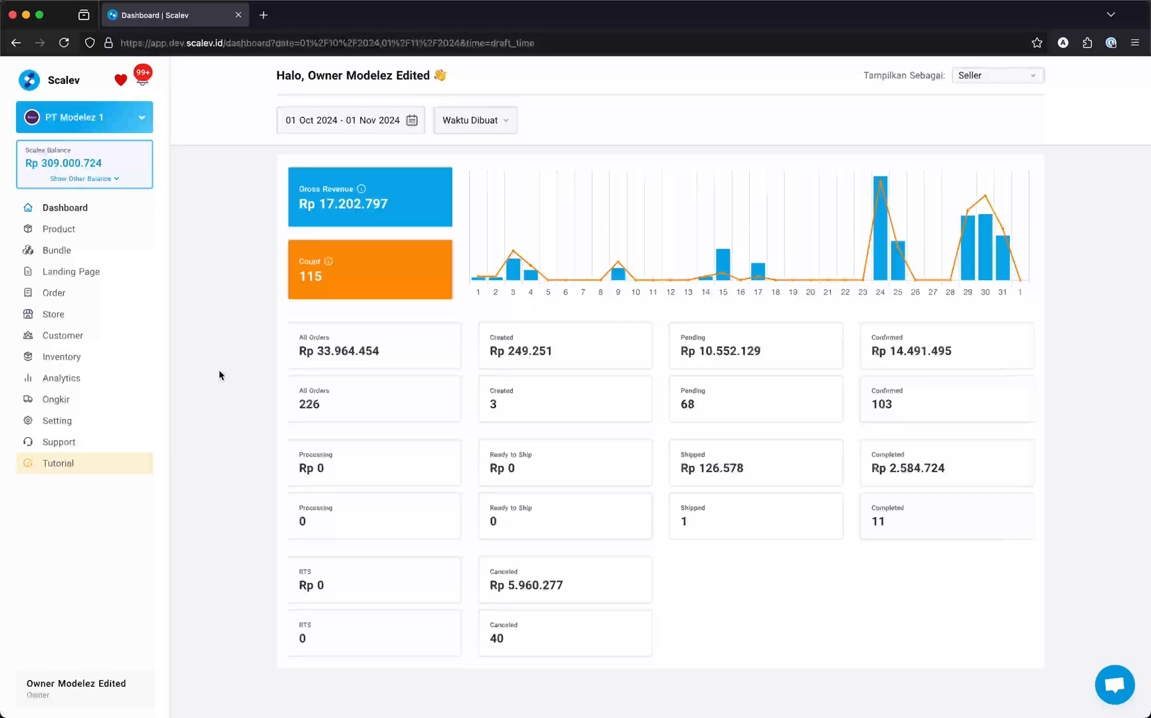
Delete the Lincah courier aggregator from the business's integration settings.
{"action": "left_click", "coordinate": [77, 426]}
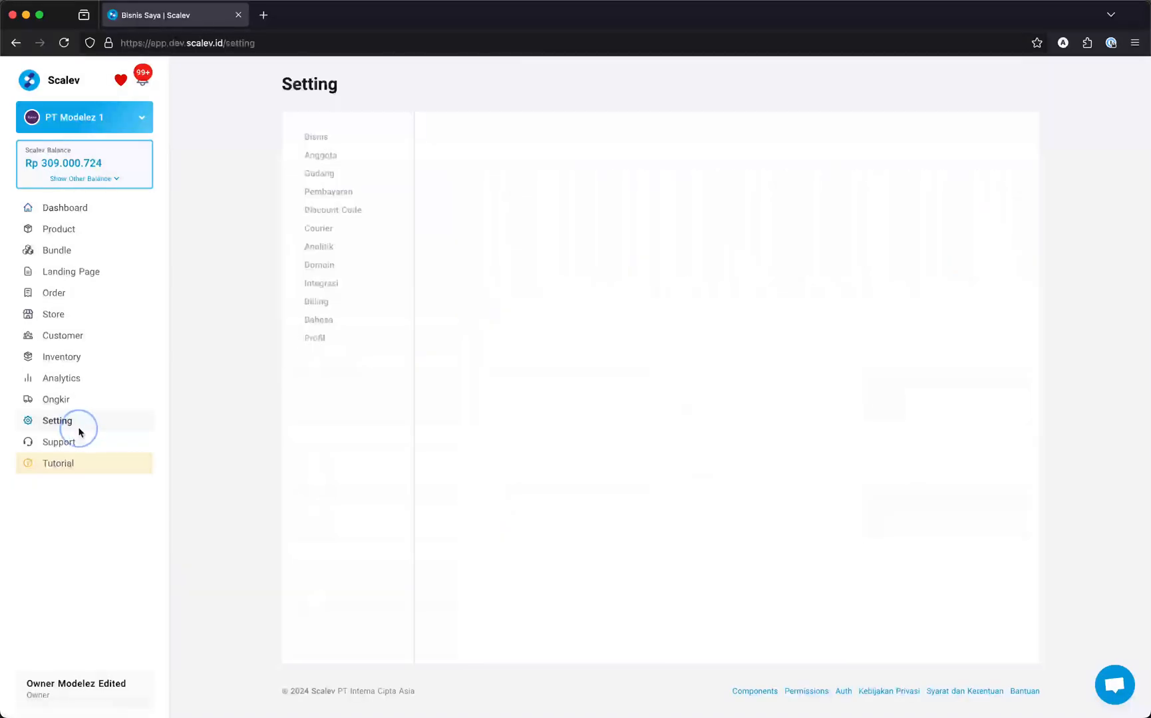
{"action": "left_click", "coordinate": [331, 284]}
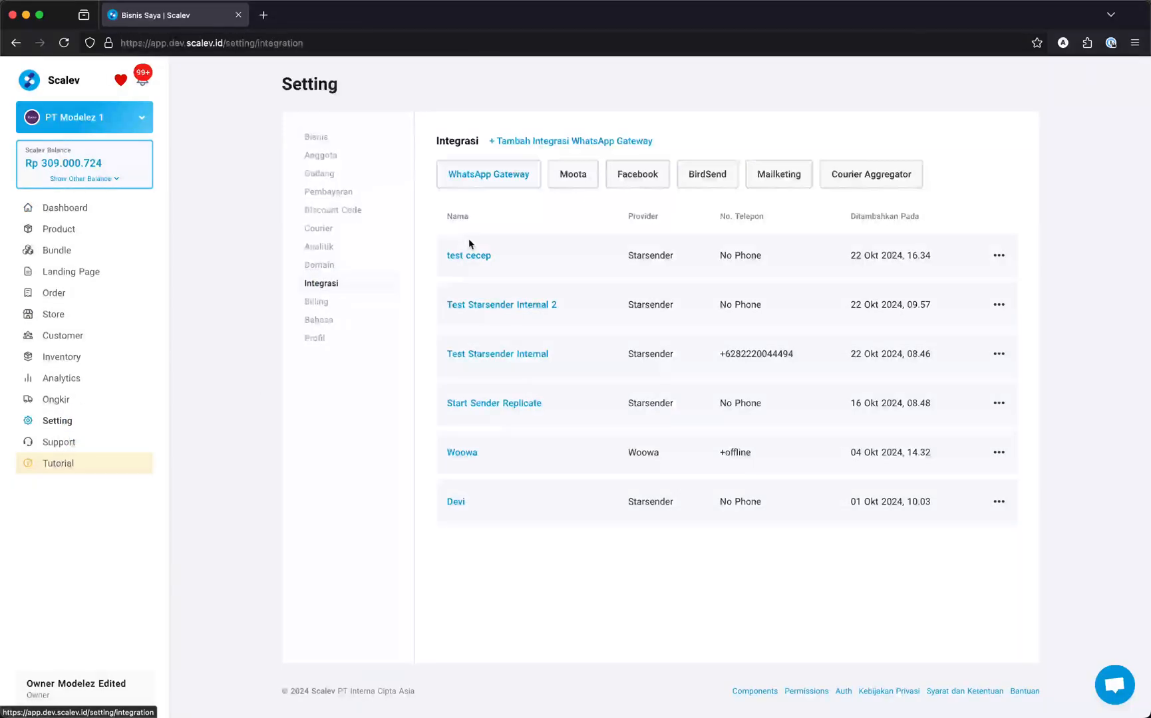
{"action": "left_click", "coordinate": [884, 175]}
{"action": "left_click", "coordinate": [998, 255]}
{"action": "left_click", "coordinate": [1013, 293]}
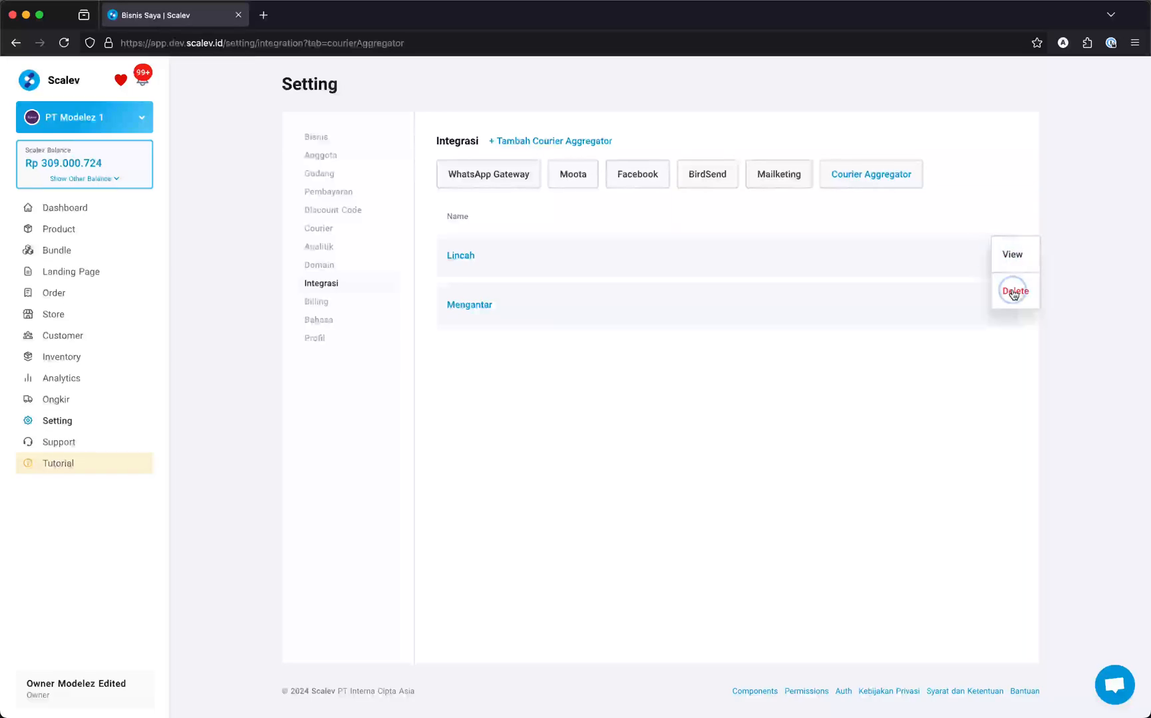
{"action": "left_click", "coordinate": [707, 412]}
Delete the remaining Mengantar courier aggregator and confirm its removal.
{"action": "left_click", "coordinate": [1001, 257]}
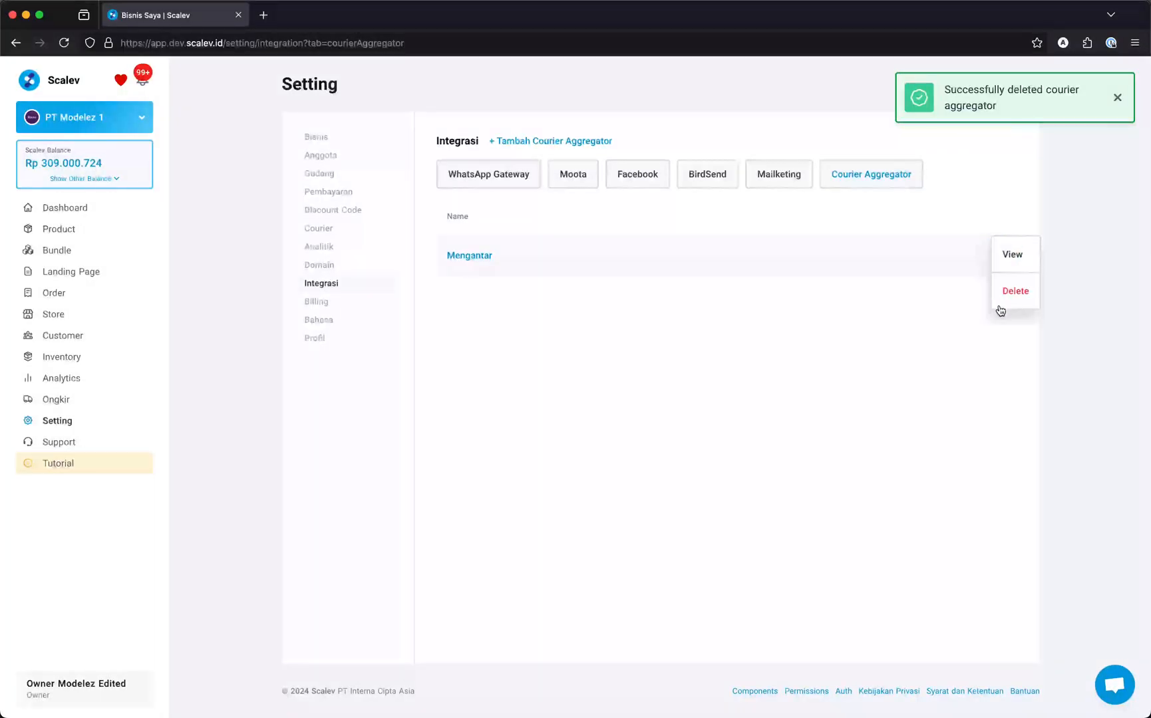
{"action": "left_click", "coordinate": [1001, 292]}
{"action": "left_click", "coordinate": [699, 417]}
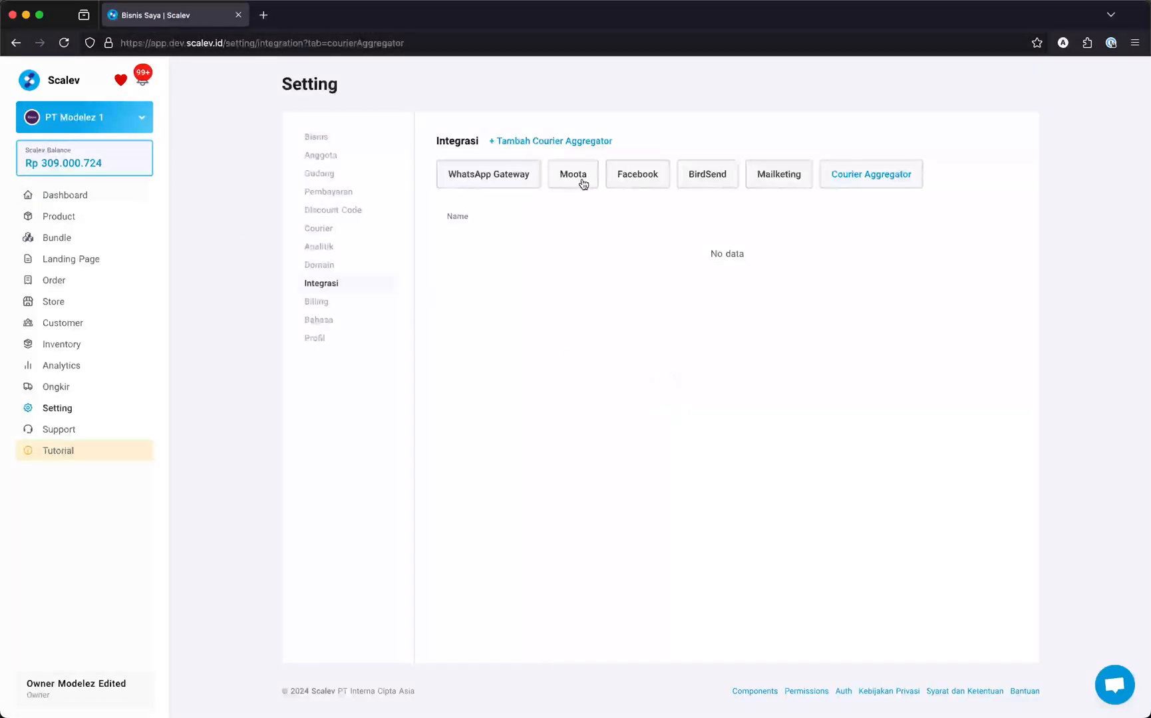
Add Lincah as a courier aggregator, paste its API key and authorize the key's use.
{"action": "left_click", "coordinate": [569, 142]}
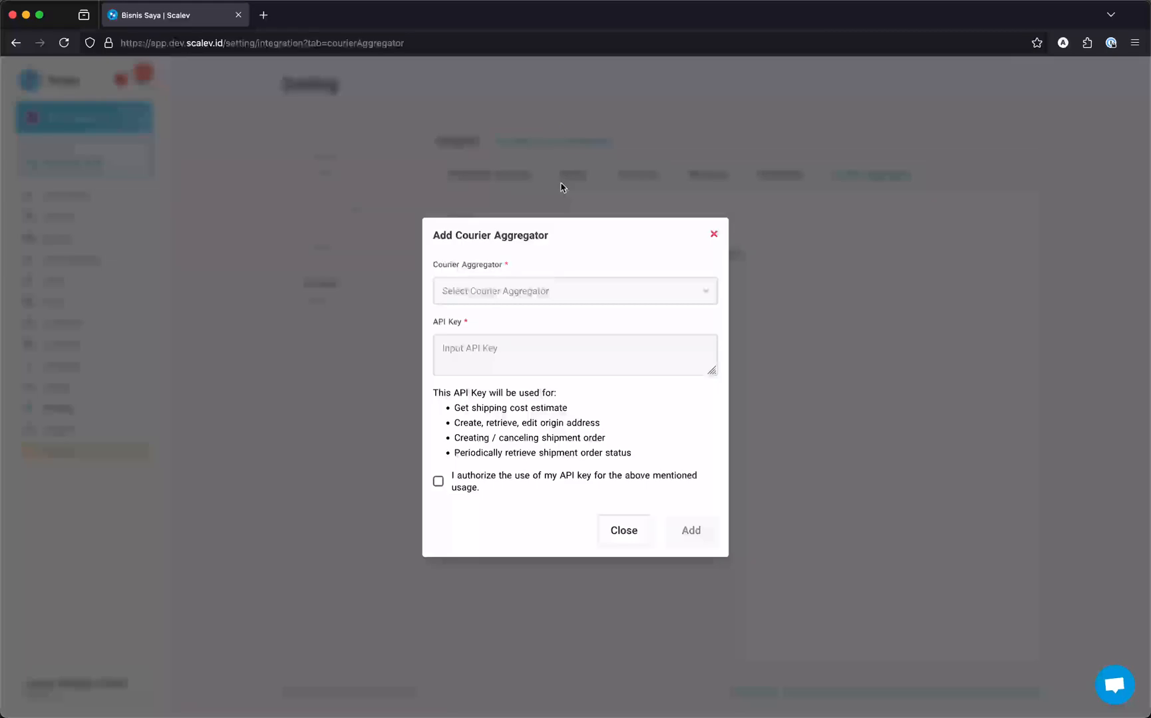
{"action": "left_click", "coordinate": [530, 289]}
{"action": "left_click", "coordinate": [528, 313]}
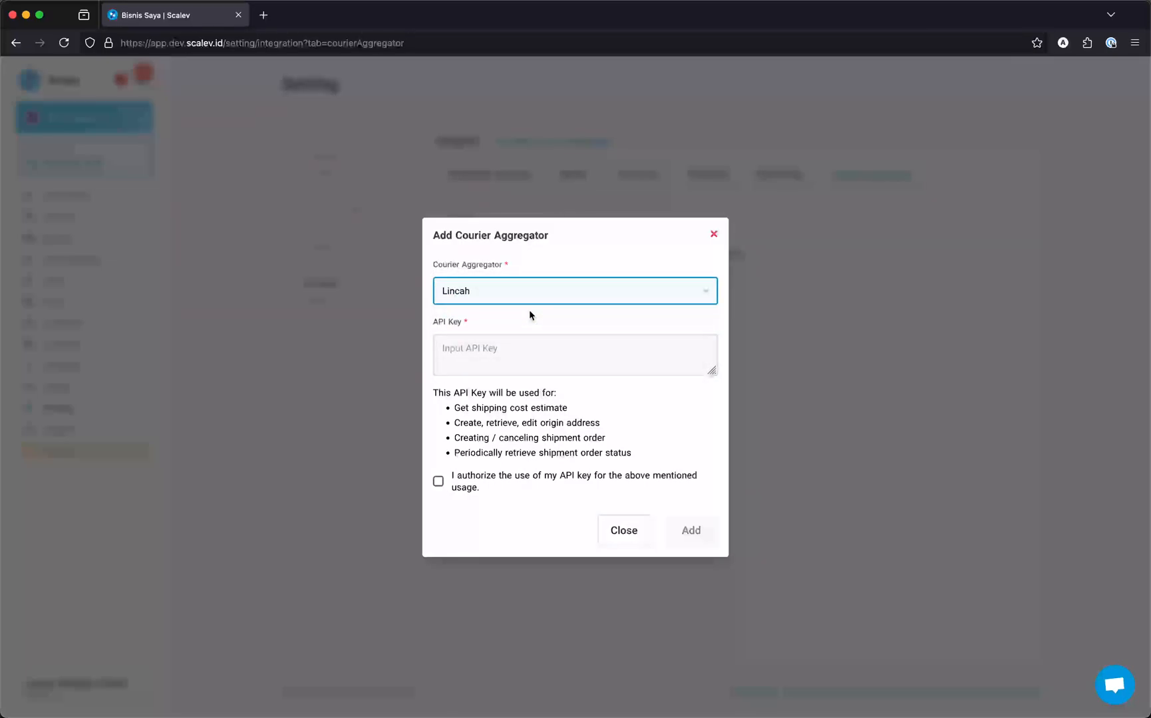
{"action": "mouse_move", "coordinate": [605, 716]}
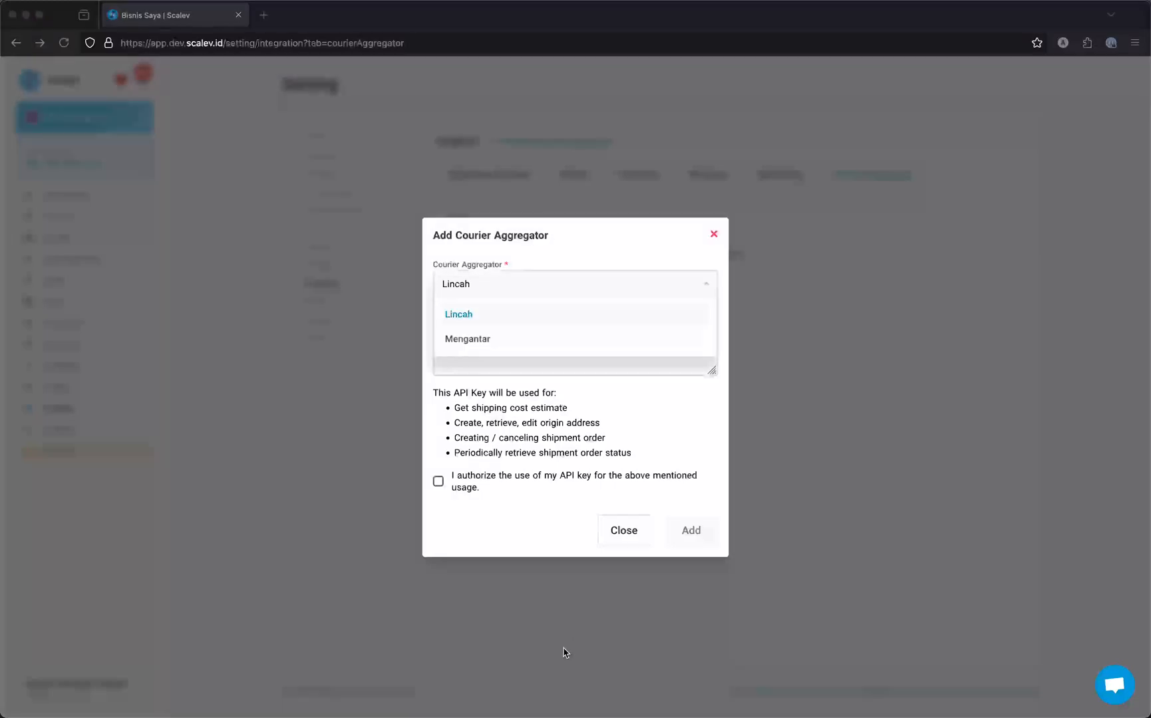
{"action": "left_click", "coordinate": [553, 310]}
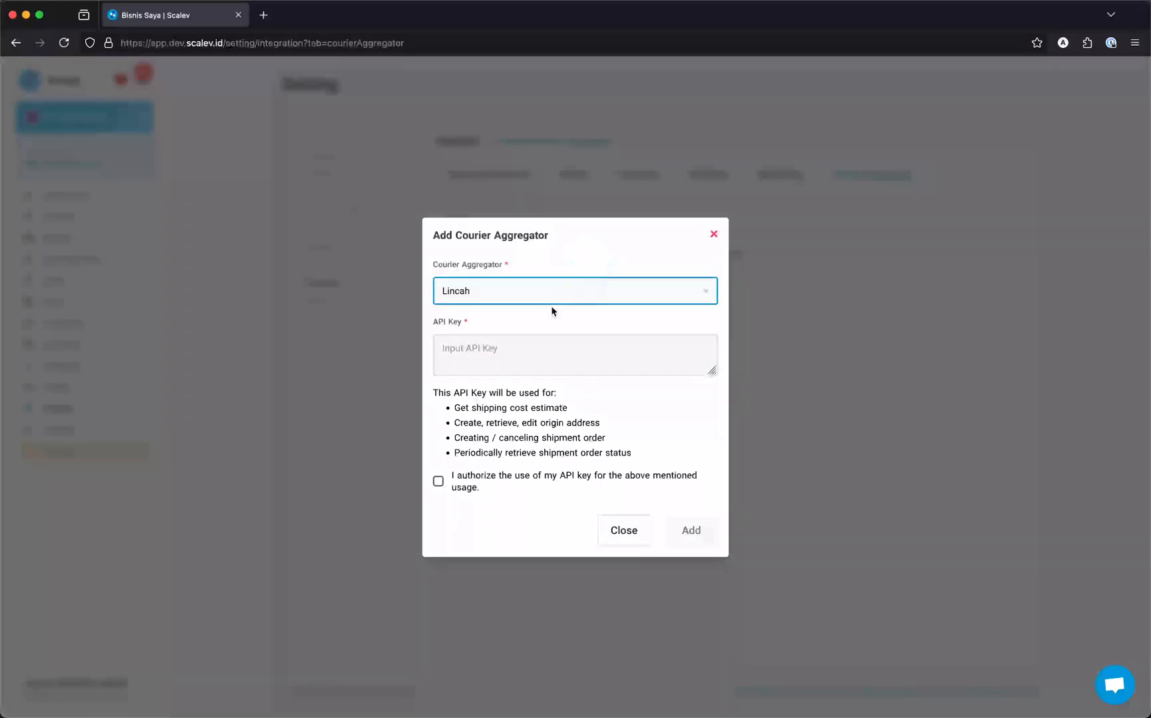
{"action": "left_click", "coordinate": [524, 346]}
{"action": "key", "text": "super+v"}
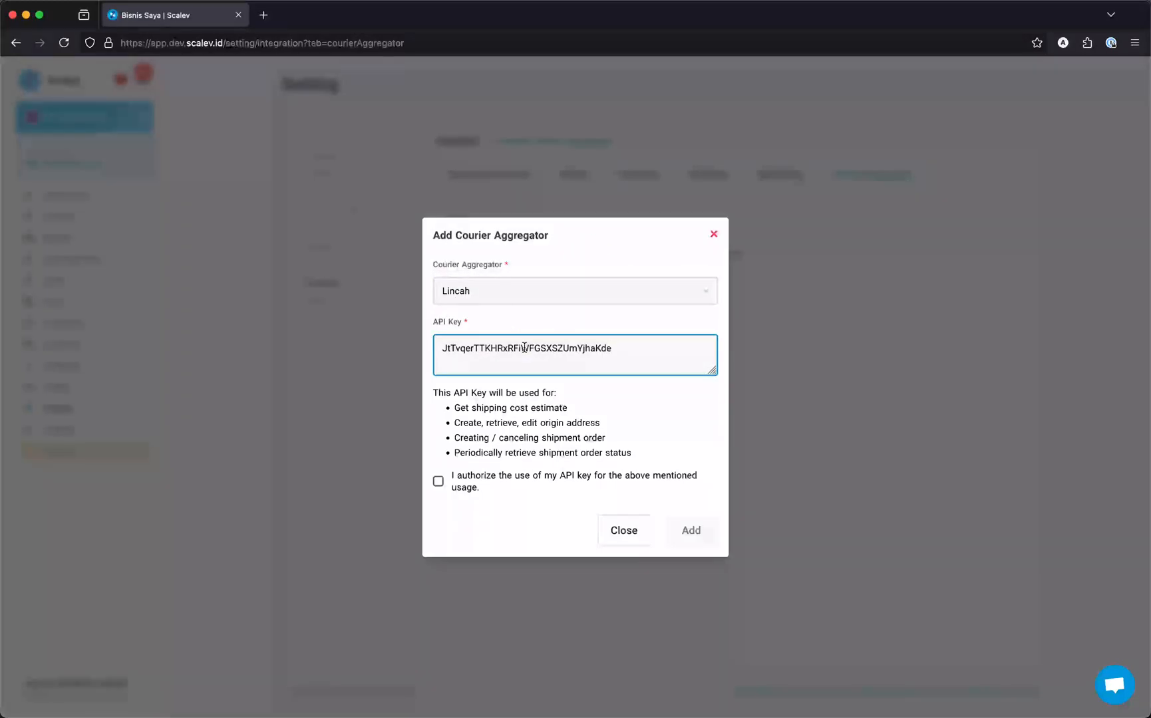
{"action": "left_click_drag", "start_coordinate": [645, 355], "coordinate": [553, 333]}
{"action": "left_click", "coordinate": [552, 332]}
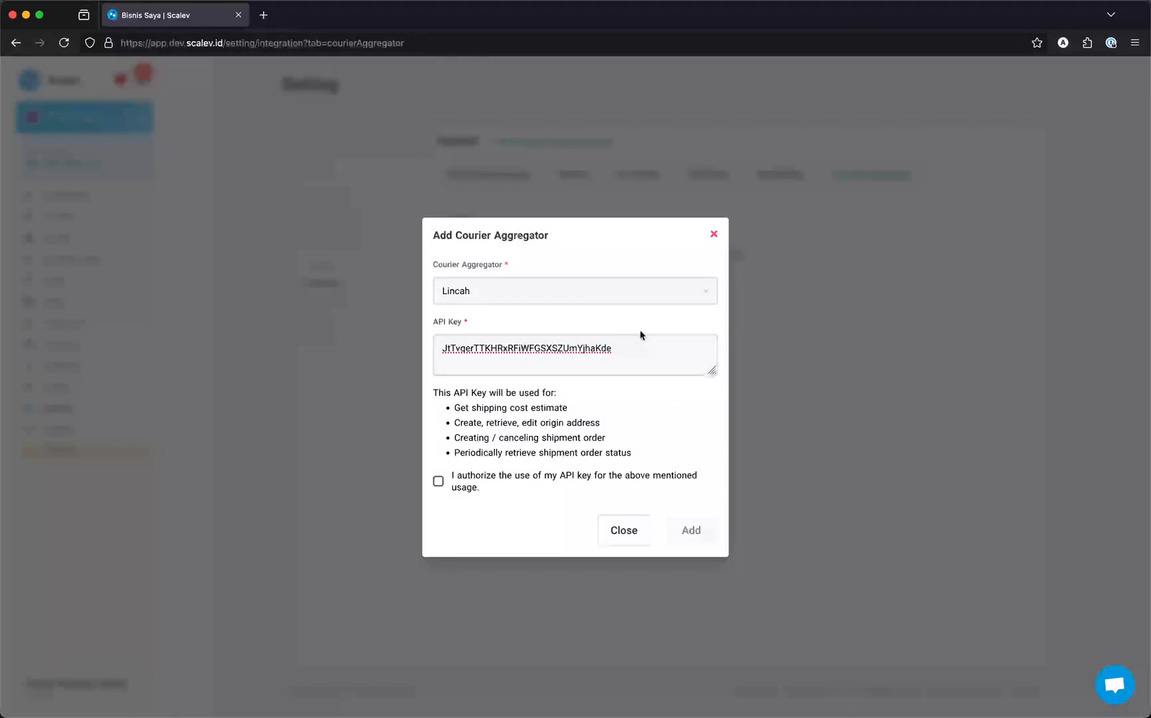
{"action": "left_click", "coordinate": [547, 479]}
{"action": "left_click", "coordinate": [690, 530]}
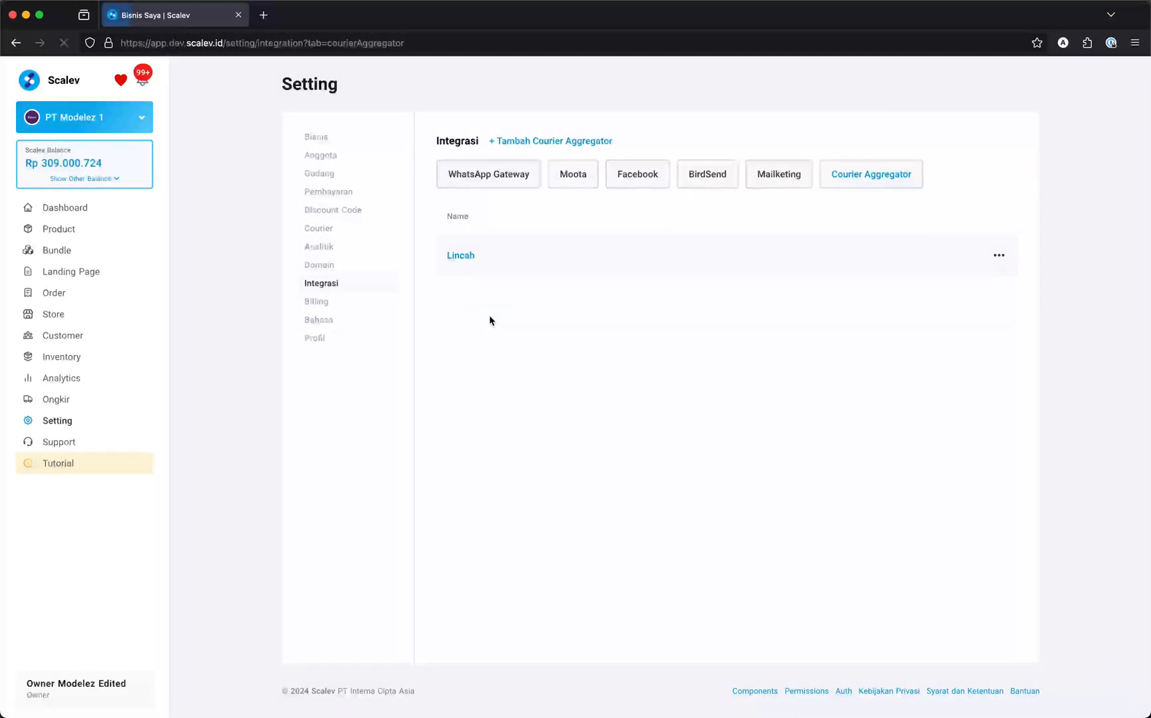
Show the other balances and check the Lincah balance.
{"action": "left_click", "coordinate": [84, 181]}
{"action": "left_click_drag", "start_coordinate": [22, 193], "coordinate": [97, 189]}
{"action": "left_click", "coordinate": [91, 192]}
{"action": "left_click", "coordinate": [98, 190]}
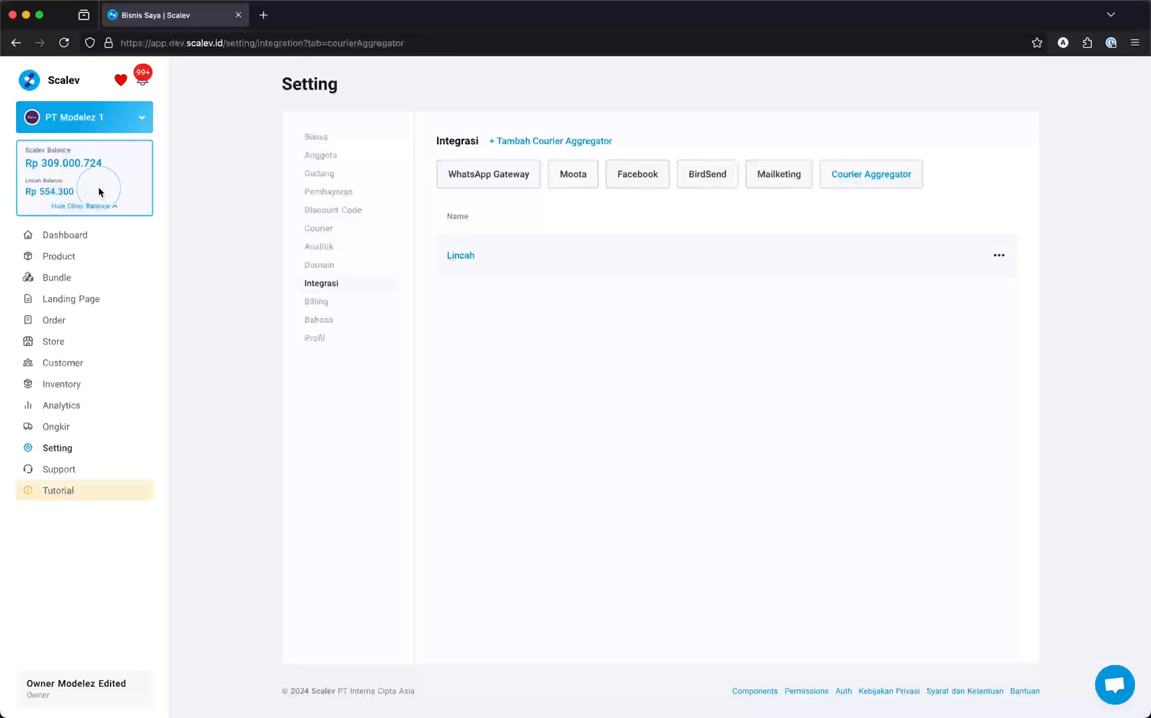
{"action": "left_click", "coordinate": [574, 356]}
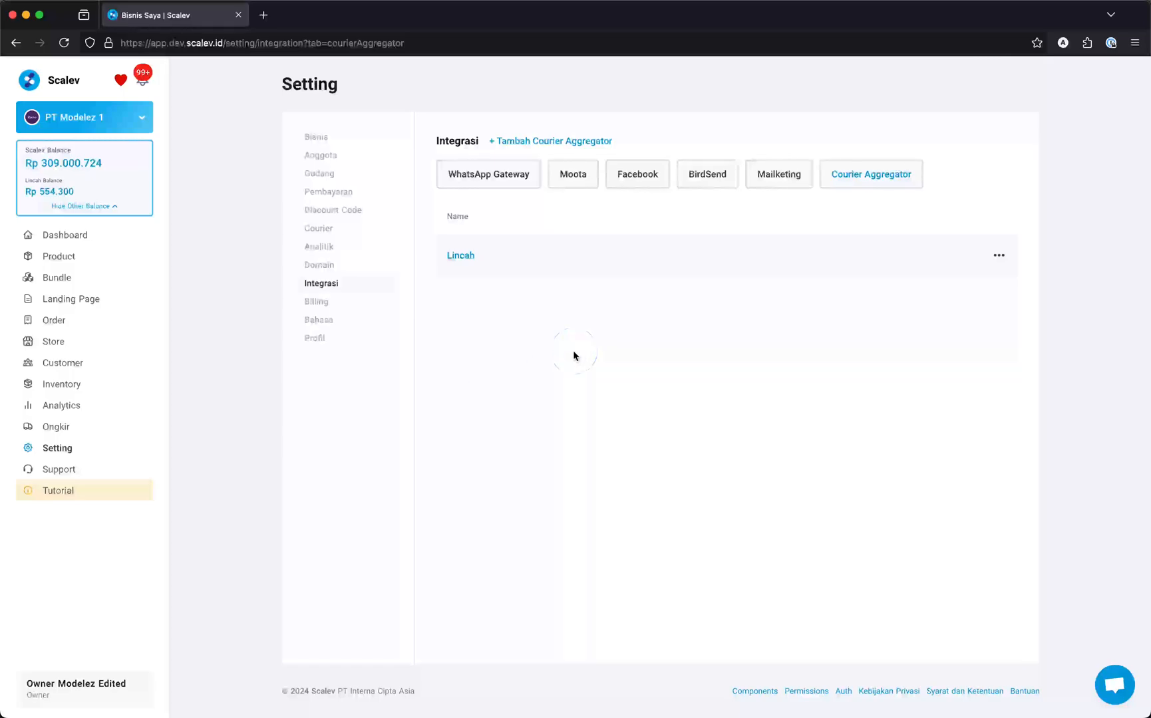
Add Mengantar as a courier aggregator with its API key and usage authorization, and collapse the other balances.
{"action": "left_click", "coordinate": [584, 142]}
{"action": "left_click", "coordinate": [536, 298]}
{"action": "left_click", "coordinate": [520, 335]}
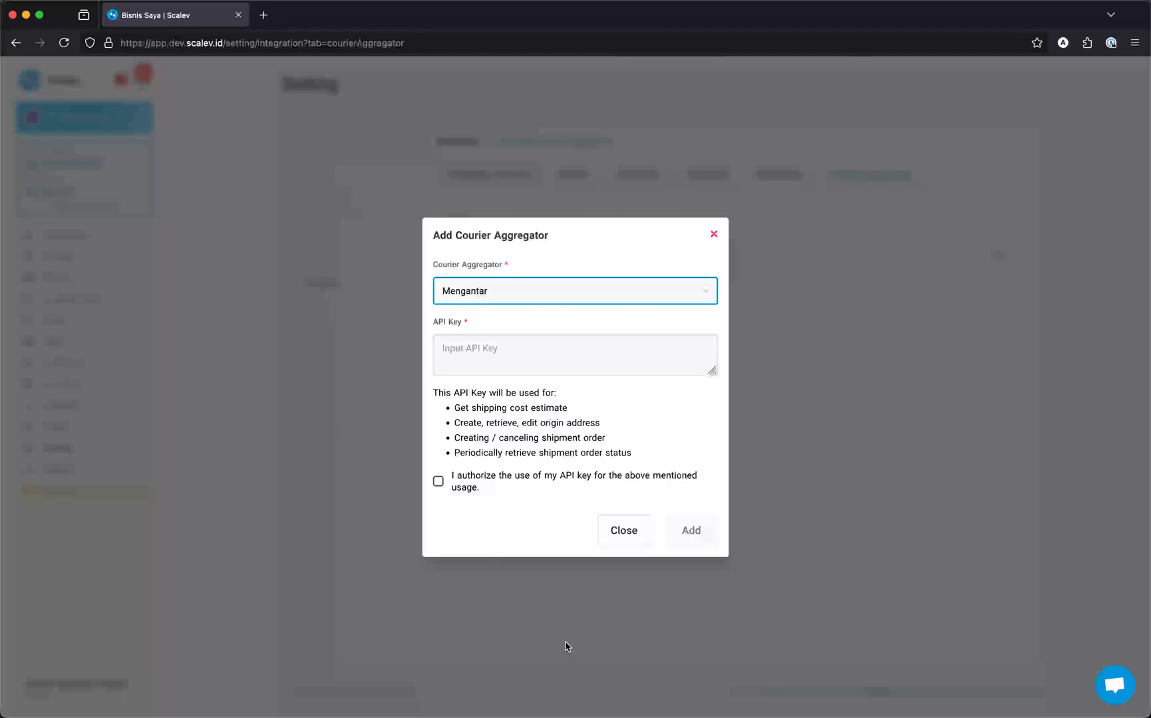
{"action": "key", "text": "super+Tab"}
{"action": "left_click", "coordinate": [522, 356]}
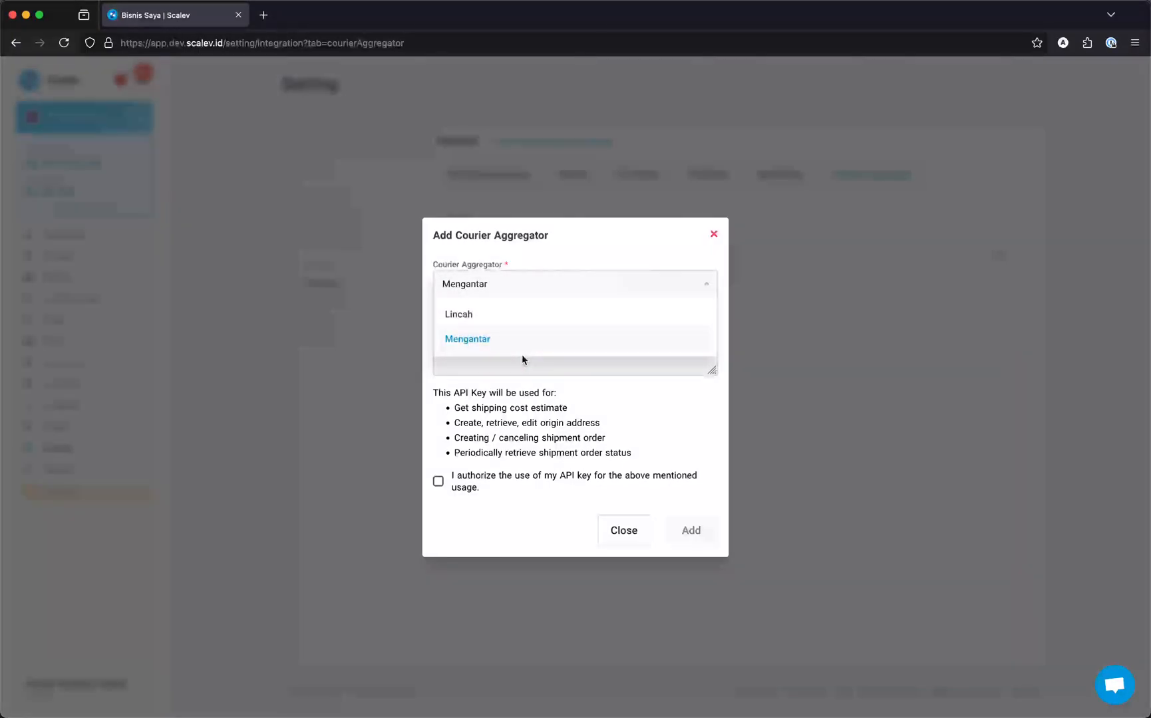
{"action": "left_click", "coordinate": [516, 371]}
{"action": "left_click", "coordinate": [541, 354]}
{"action": "key", "text": "super+v"}
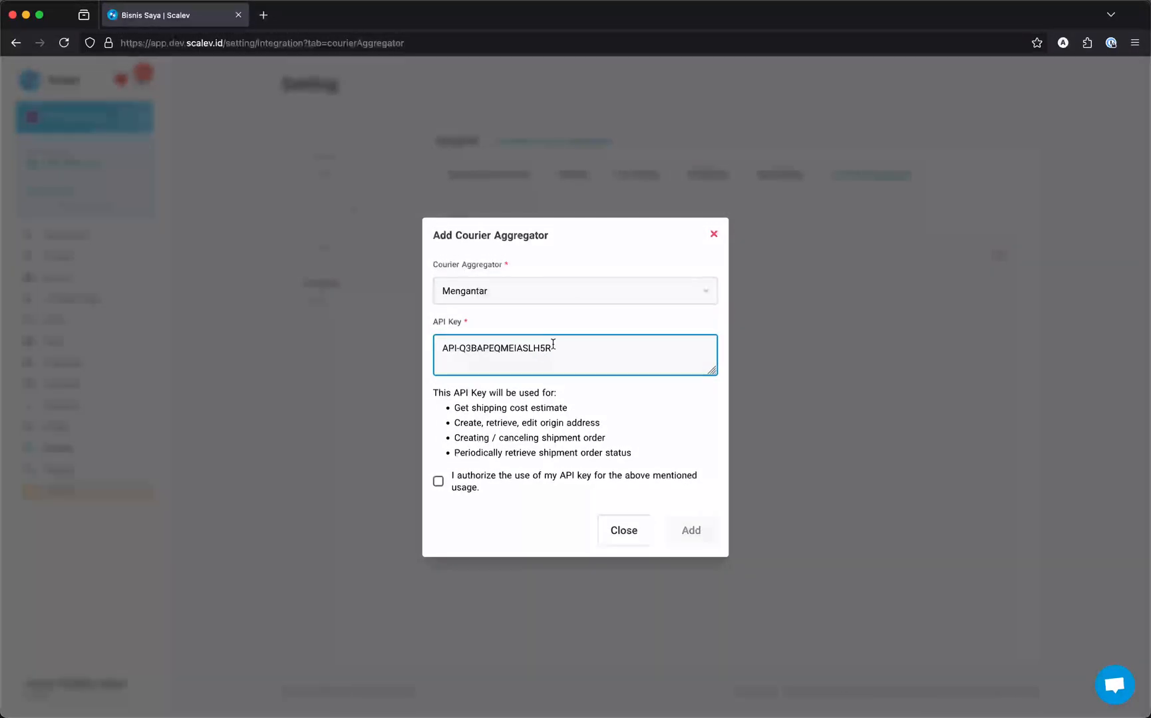
{"action": "left_click", "coordinate": [466, 487]}
{"action": "left_click", "coordinate": [689, 532]}
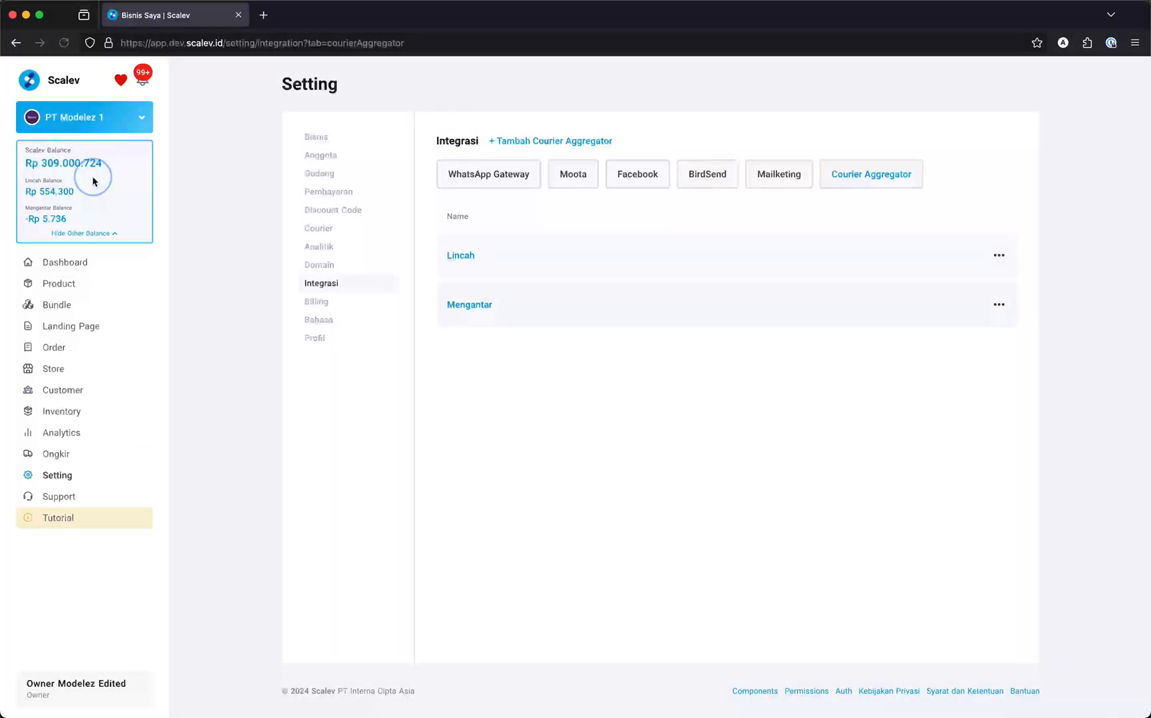
{"action": "left_click", "coordinate": [83, 234]}
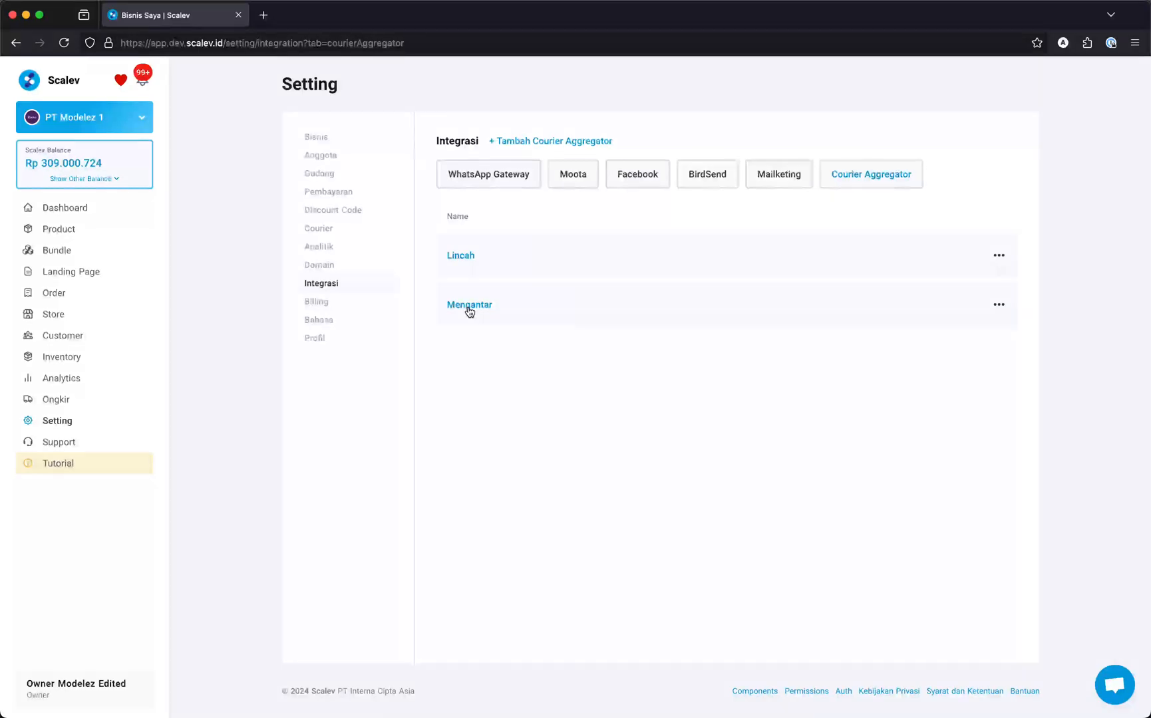
In the courier settings, set JNE Express's courier aggregator to Lincah and save it.
{"action": "left_click", "coordinate": [320, 229]}
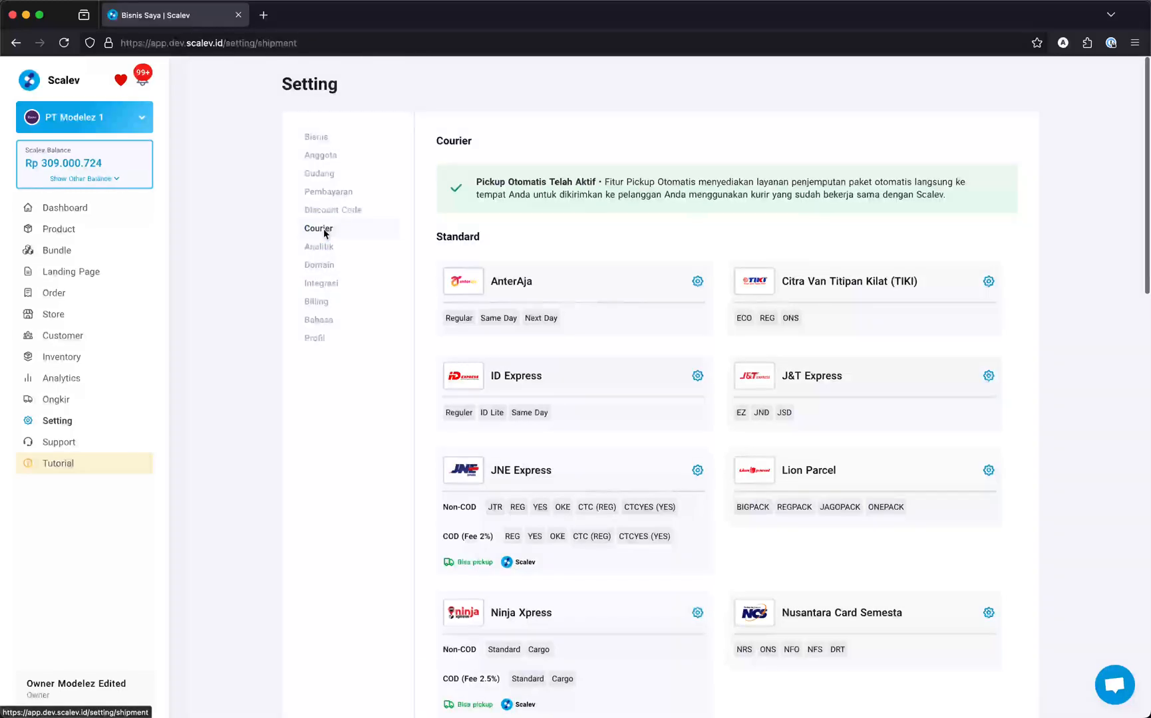
{"action": "scroll", "coordinate": [657, 455], "scroll_direction": "down", "scroll_amount": 3}
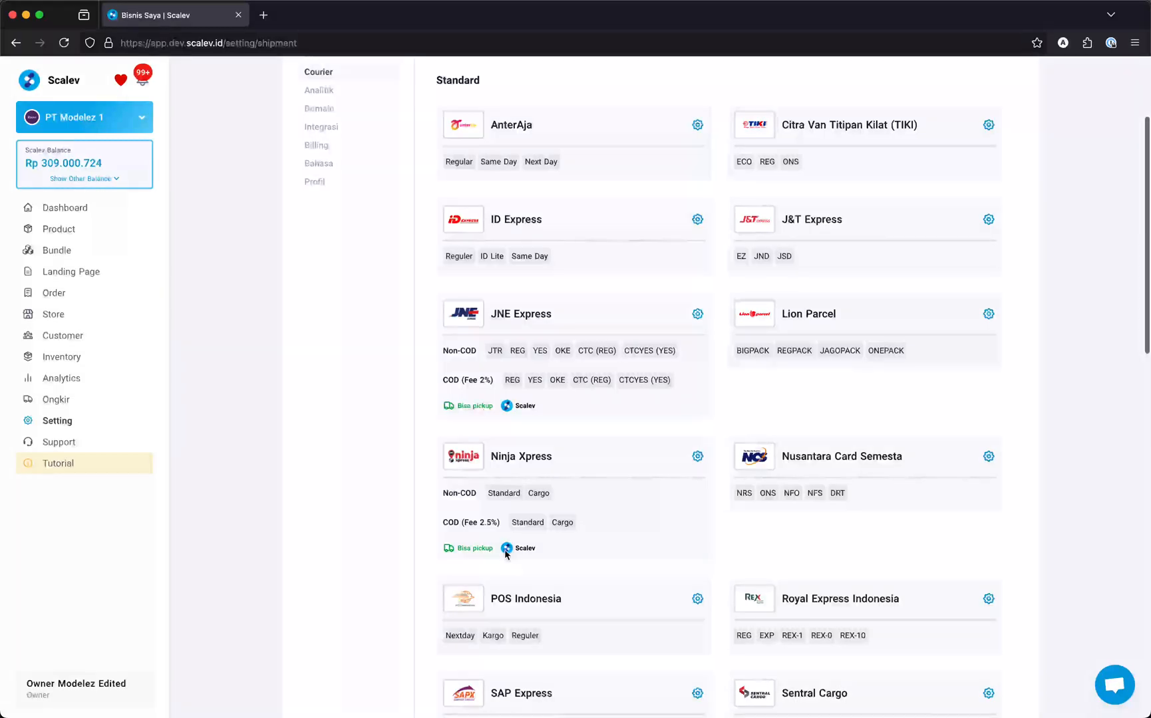
{"action": "scroll", "coordinate": [633, 516], "scroll_direction": "up", "scroll_amount": 1}
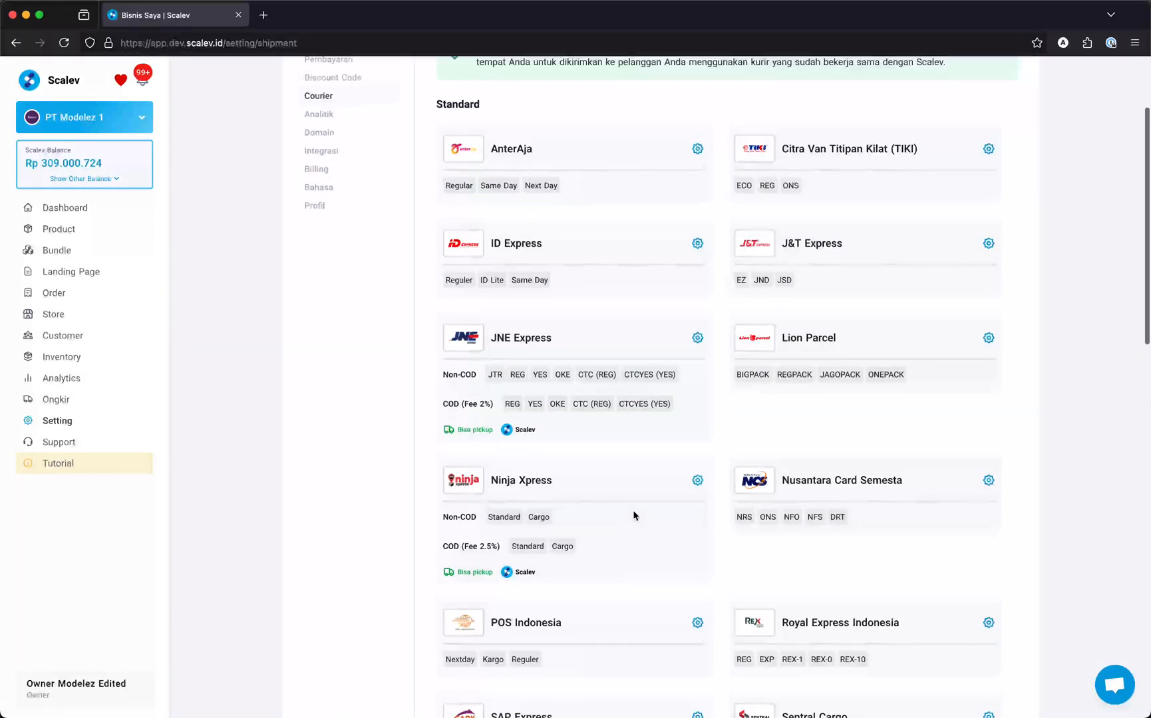
{"action": "left_click", "coordinate": [697, 338]}
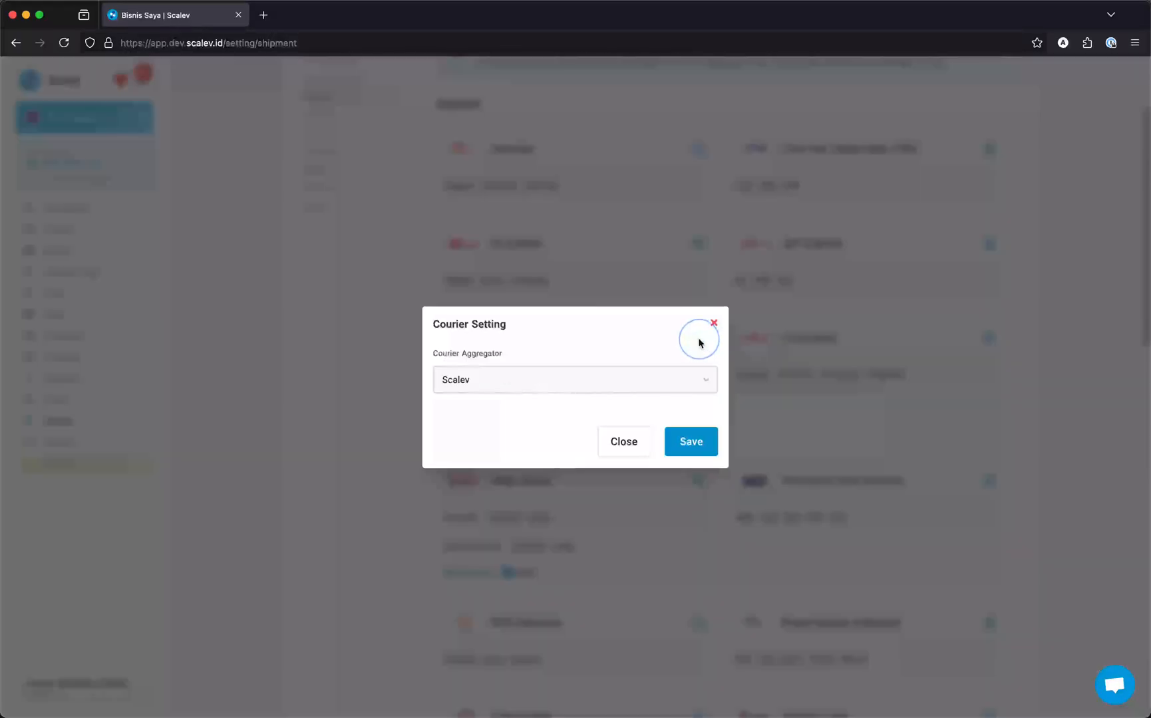
{"action": "left_click", "coordinate": [667, 385]}
{"action": "left_click", "coordinate": [641, 407]}
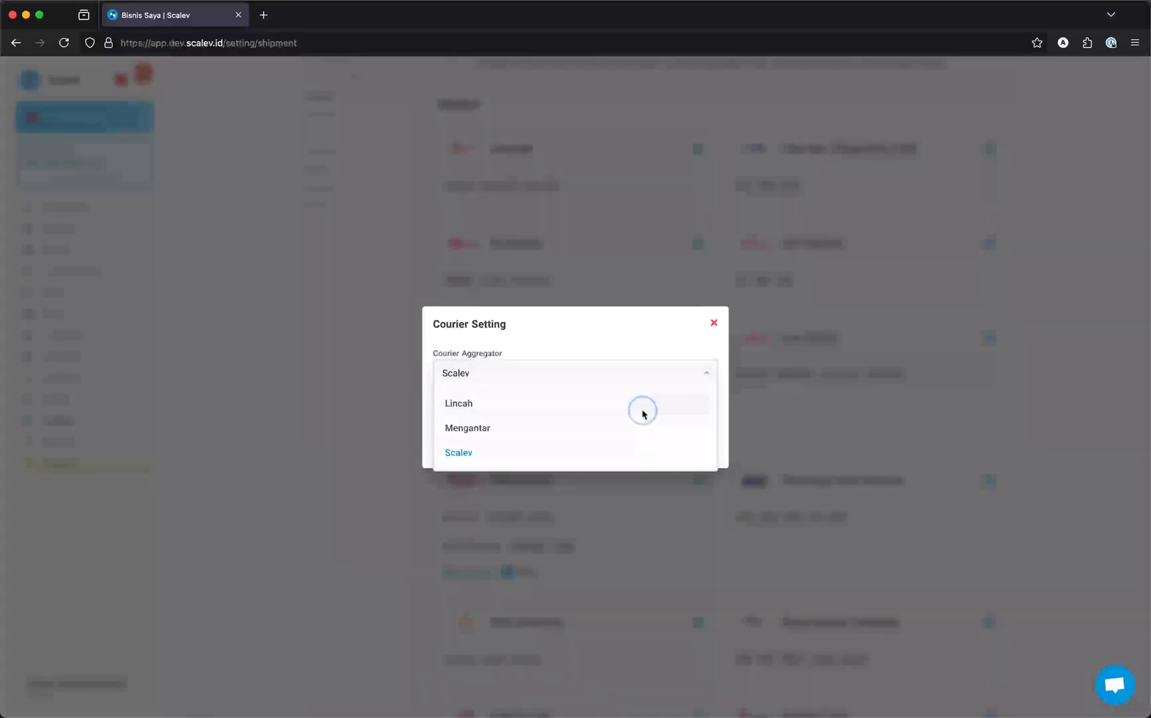
{"action": "left_click", "coordinate": [691, 443]}
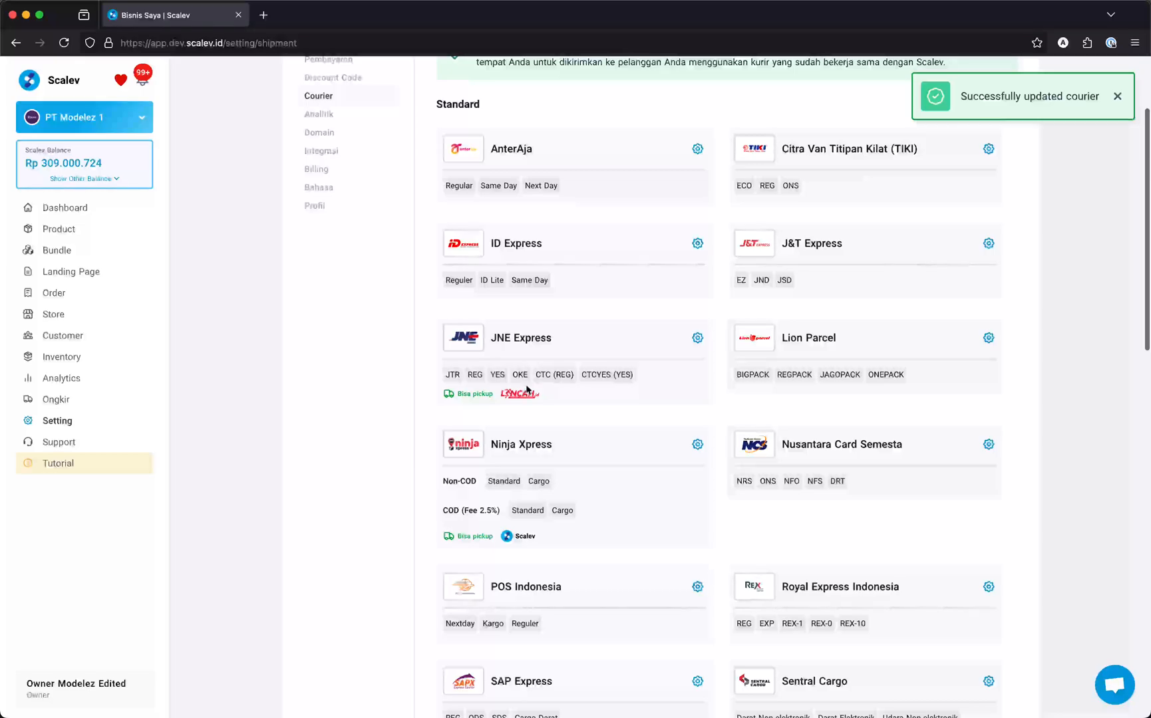
Set J&T Express's courier aggregator to Mengantar and save it.
{"action": "scroll", "coordinate": [527, 402], "scroll_direction": "up", "scroll_amount": 1}
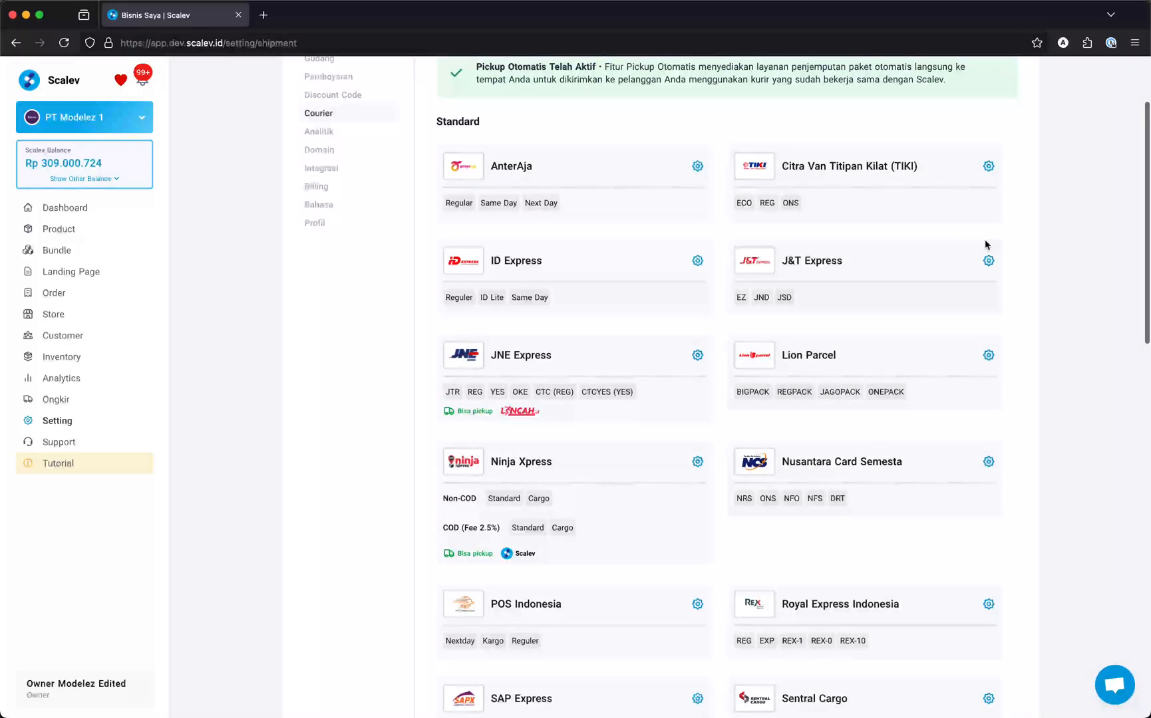
{"action": "left_click", "coordinate": [989, 259]}
{"action": "left_click", "coordinate": [611, 390]}
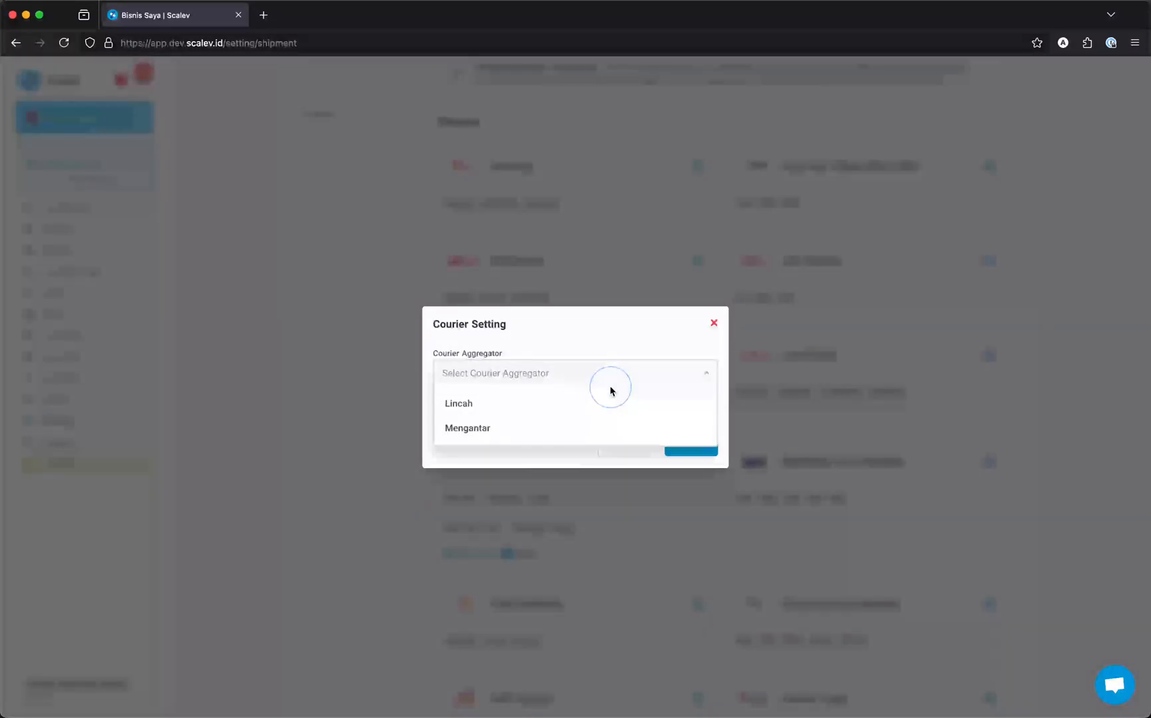
{"action": "left_click", "coordinate": [585, 427]}
{"action": "left_click", "coordinate": [678, 444]}
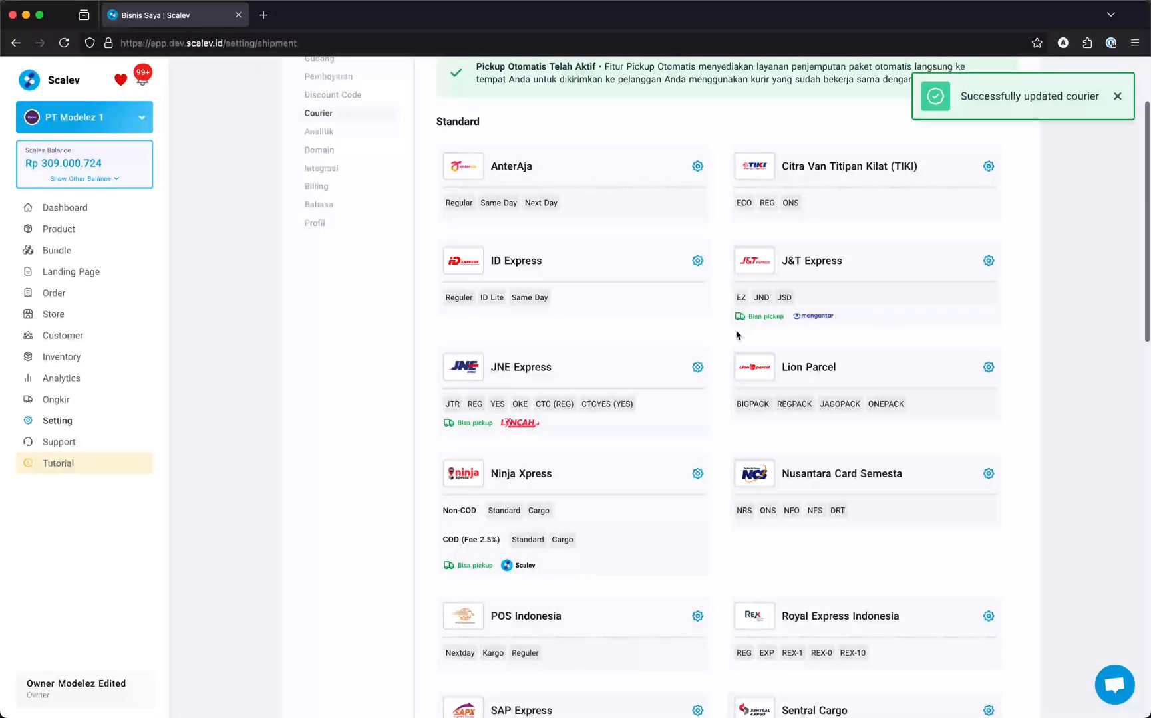
Enable the Lincah and Mengantar courier aggregators for the default warehouse, business test order's Warehouse 11.
{"action": "scroll", "coordinate": [653, 334], "scroll_direction": "up", "scroll_amount": 3}
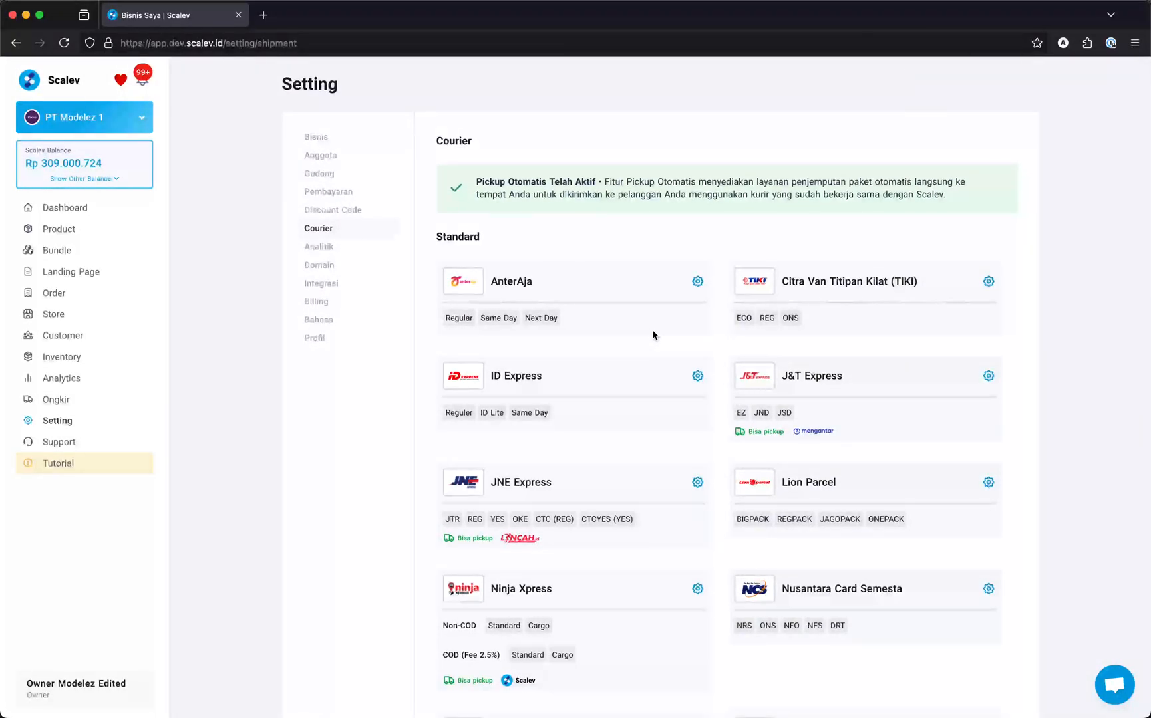
{"action": "left_click", "coordinate": [326, 175]}
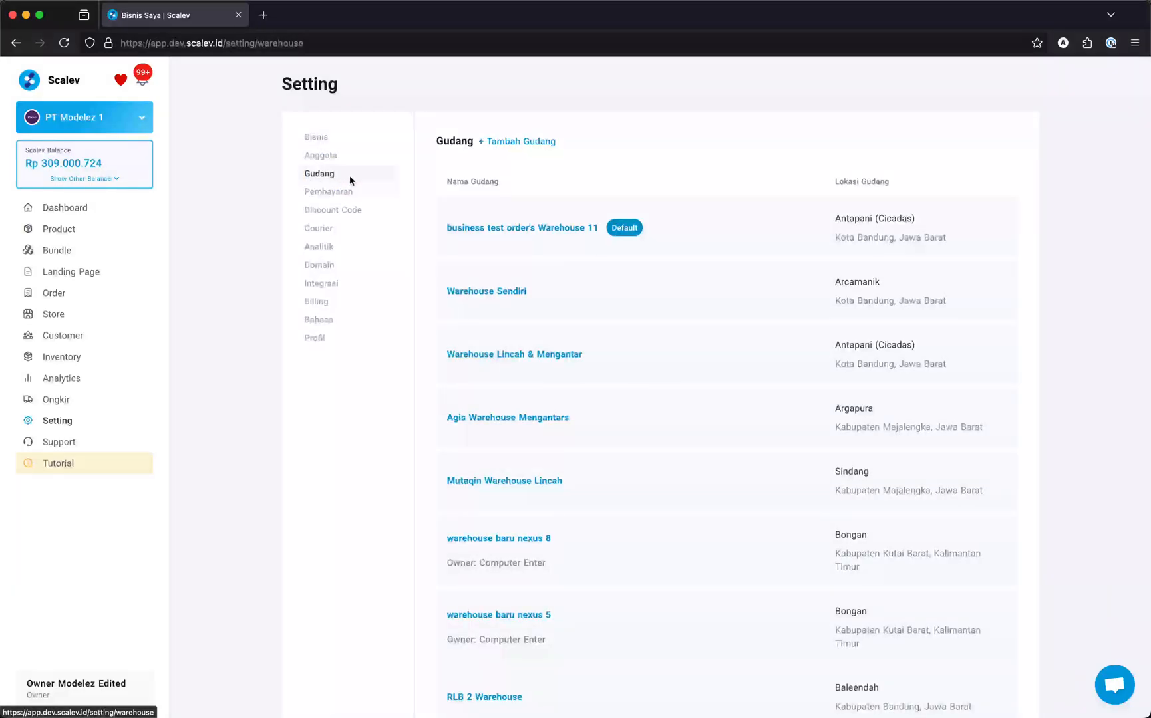
{"action": "left_click", "coordinate": [543, 230]}
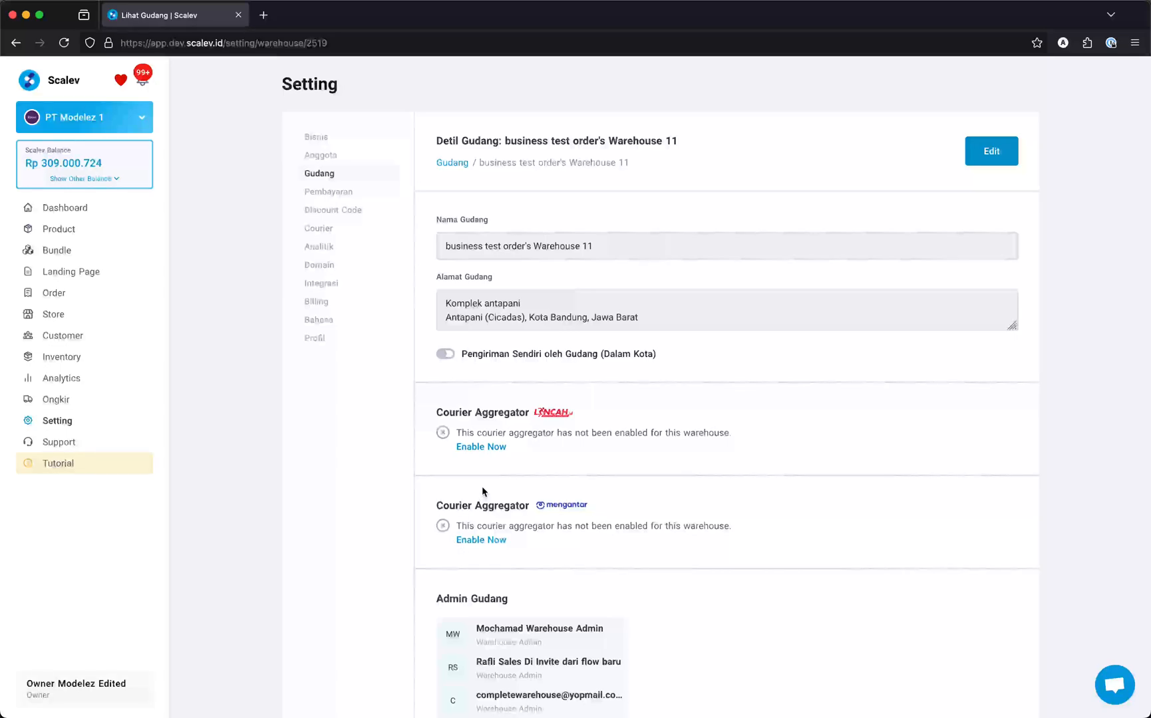
{"action": "left_click", "coordinate": [481, 447]}
{"action": "left_click", "coordinate": [670, 447]}
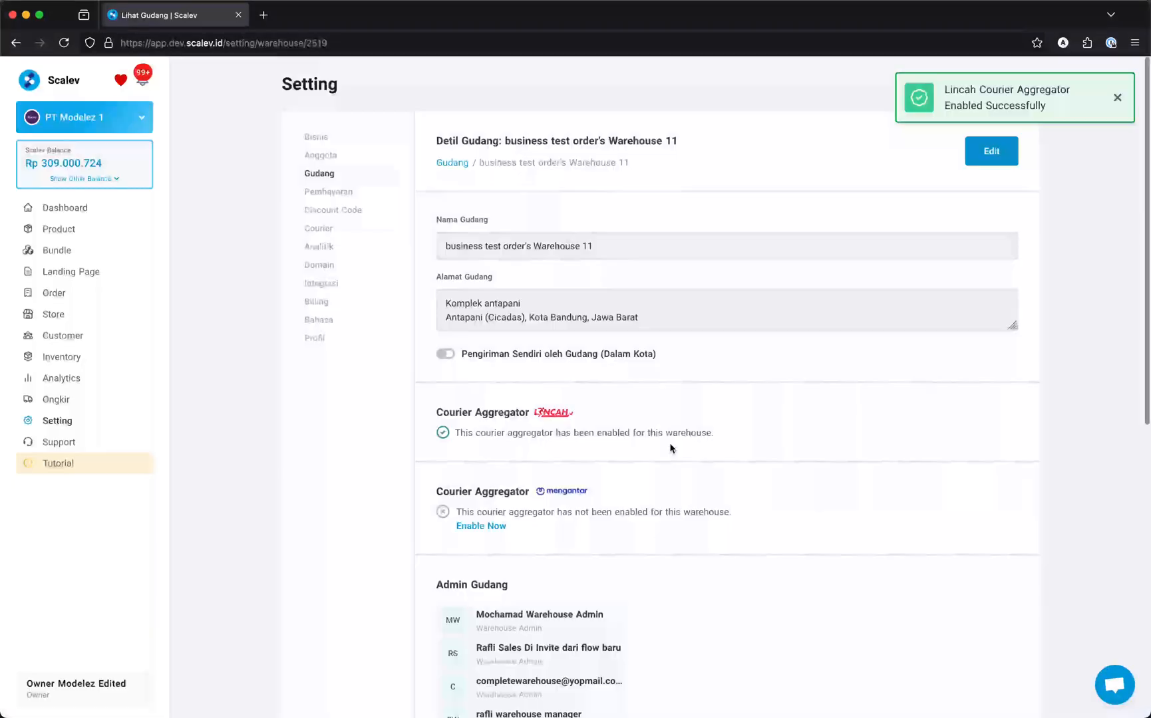
{"action": "left_click", "coordinate": [492, 527]}
{"action": "left_click", "coordinate": [701, 454]}
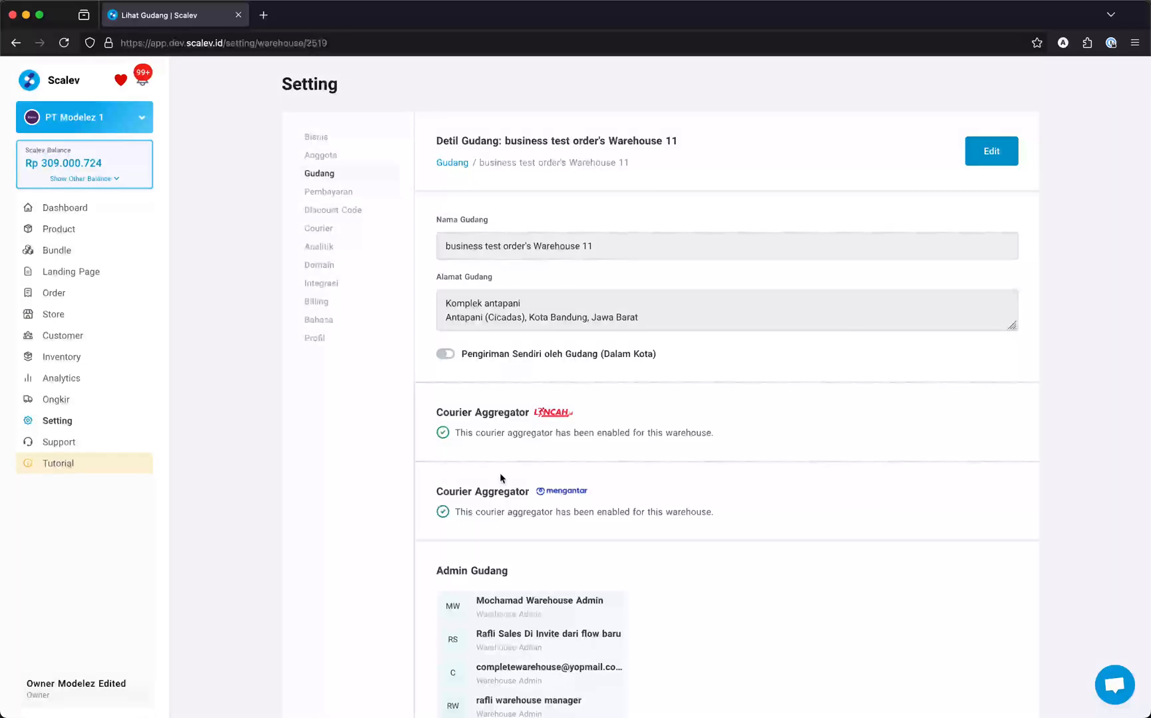
Open the Courire Aggregator store and examine the shipping couriers and services set up for it.
{"action": "left_click_drag", "start_coordinate": [506, 141], "coordinate": [687, 146]}
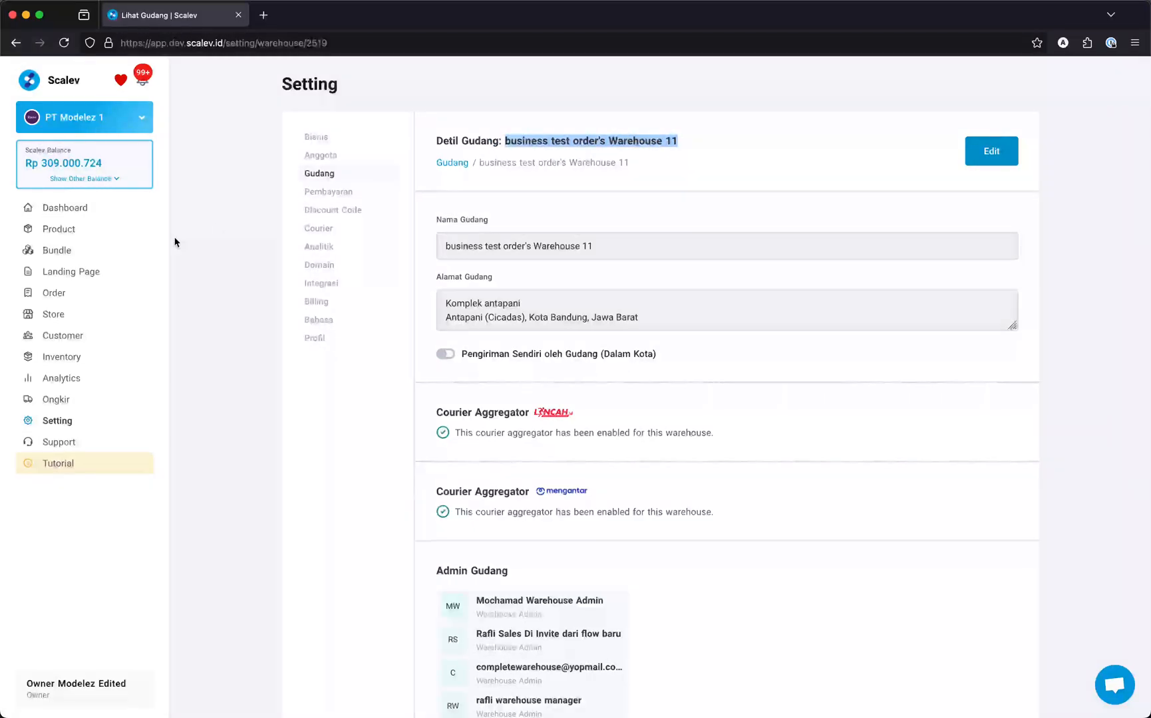
{"action": "left_click", "coordinate": [96, 294]}
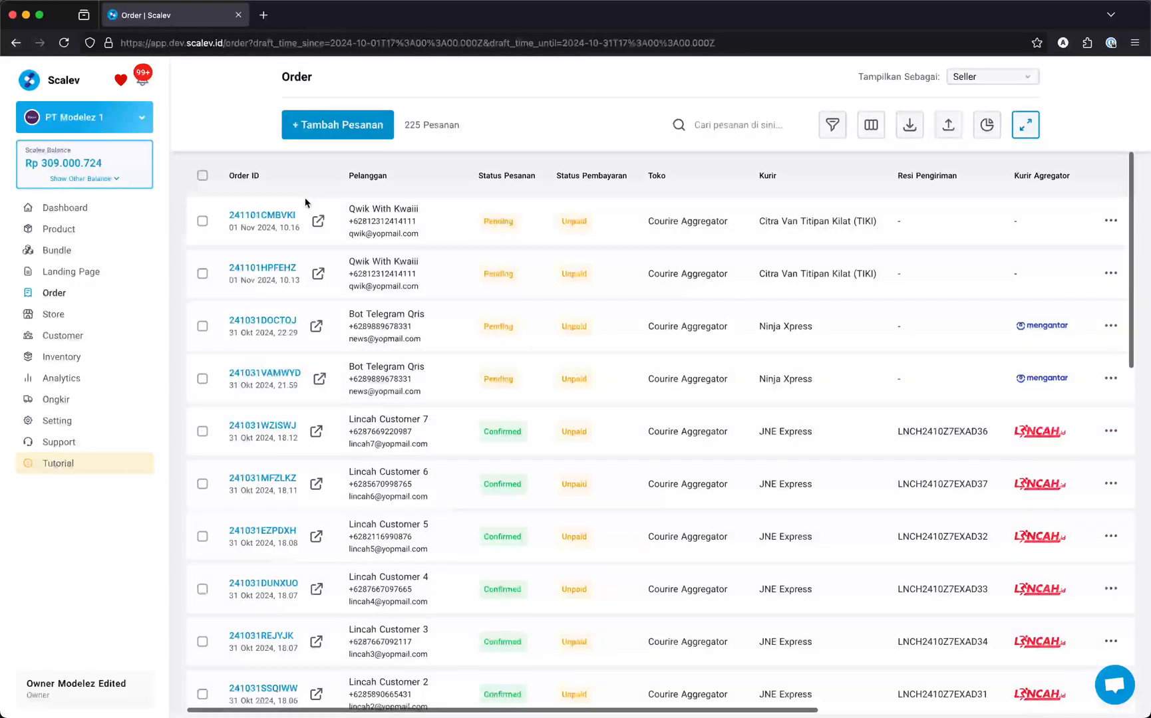
{"action": "left_click", "coordinate": [98, 313]}
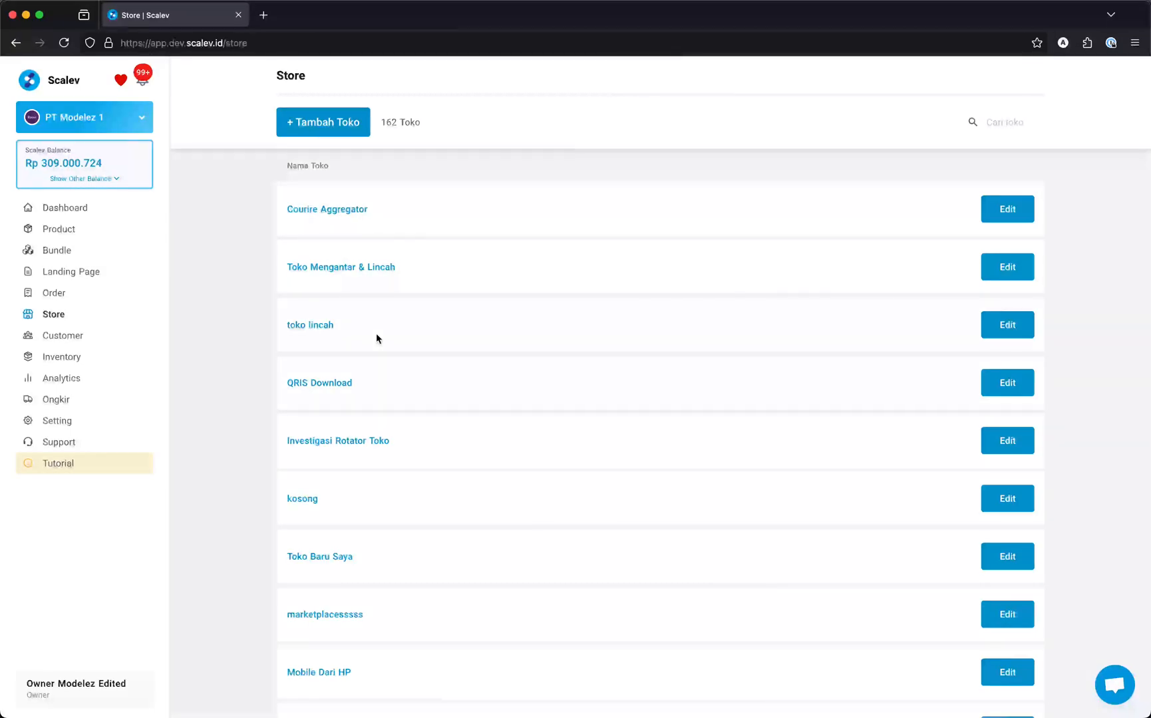
{"action": "left_click", "coordinate": [335, 211]}
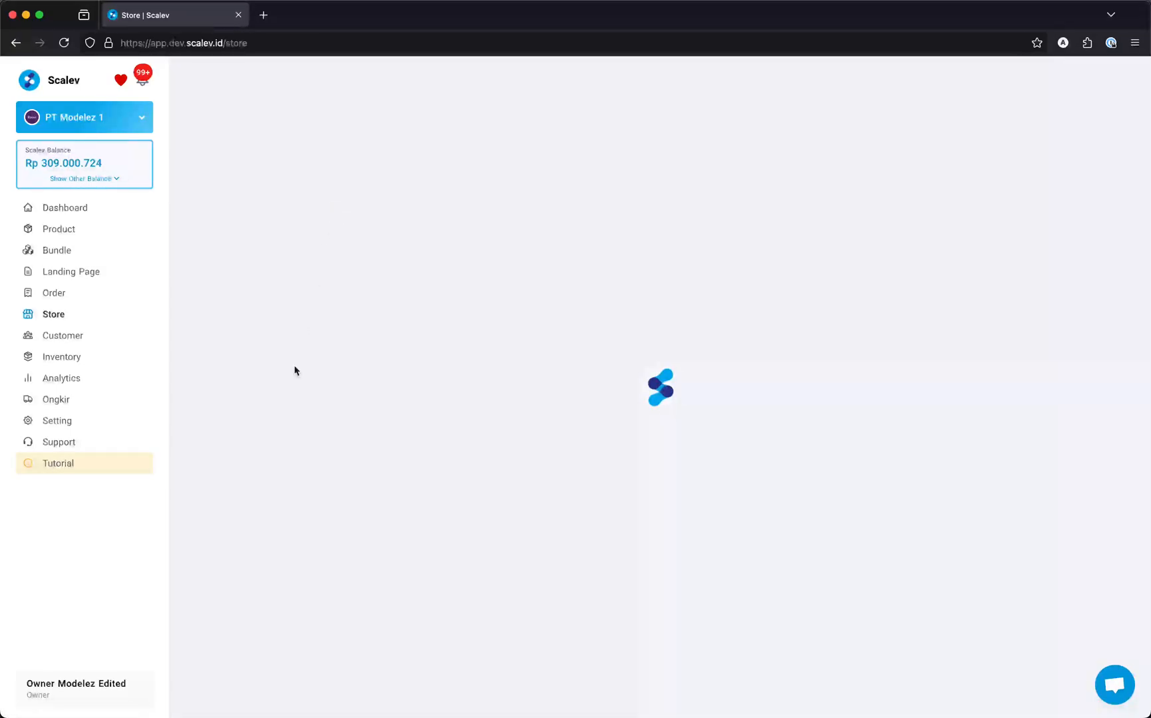
{"action": "scroll", "coordinate": [295, 450], "scroll_direction": "down", "scroll_amount": 5}
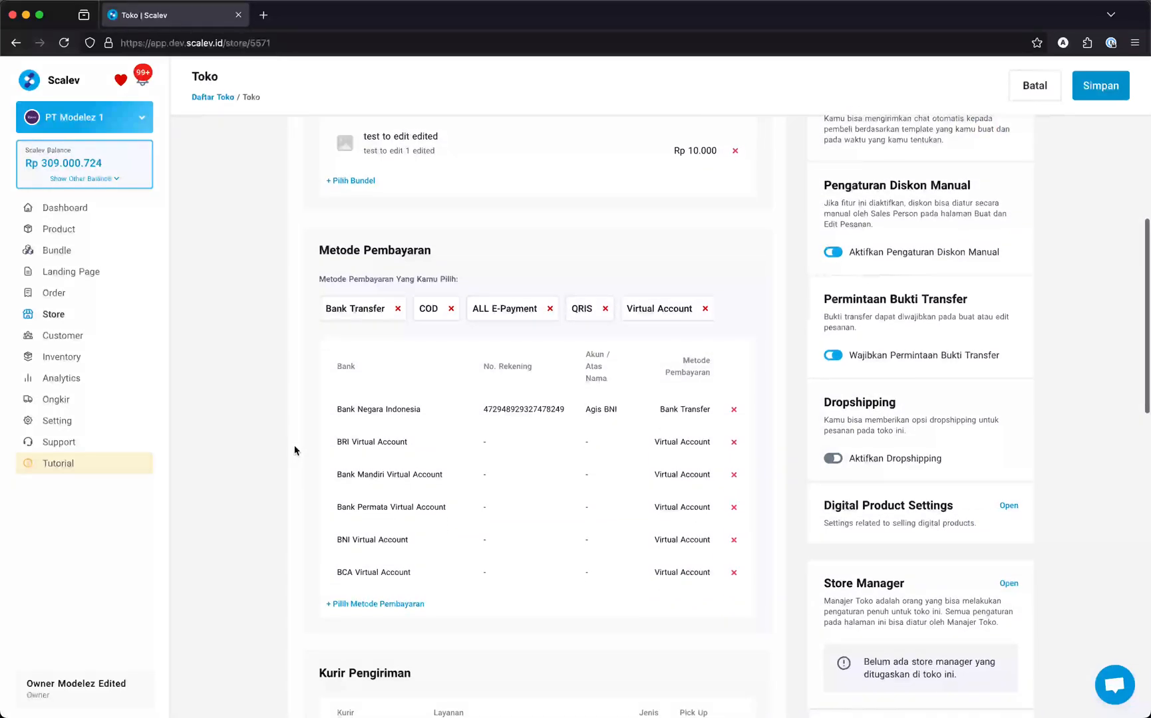
{"action": "scroll", "coordinate": [295, 450], "scroll_direction": "down", "scroll_amount": 4}
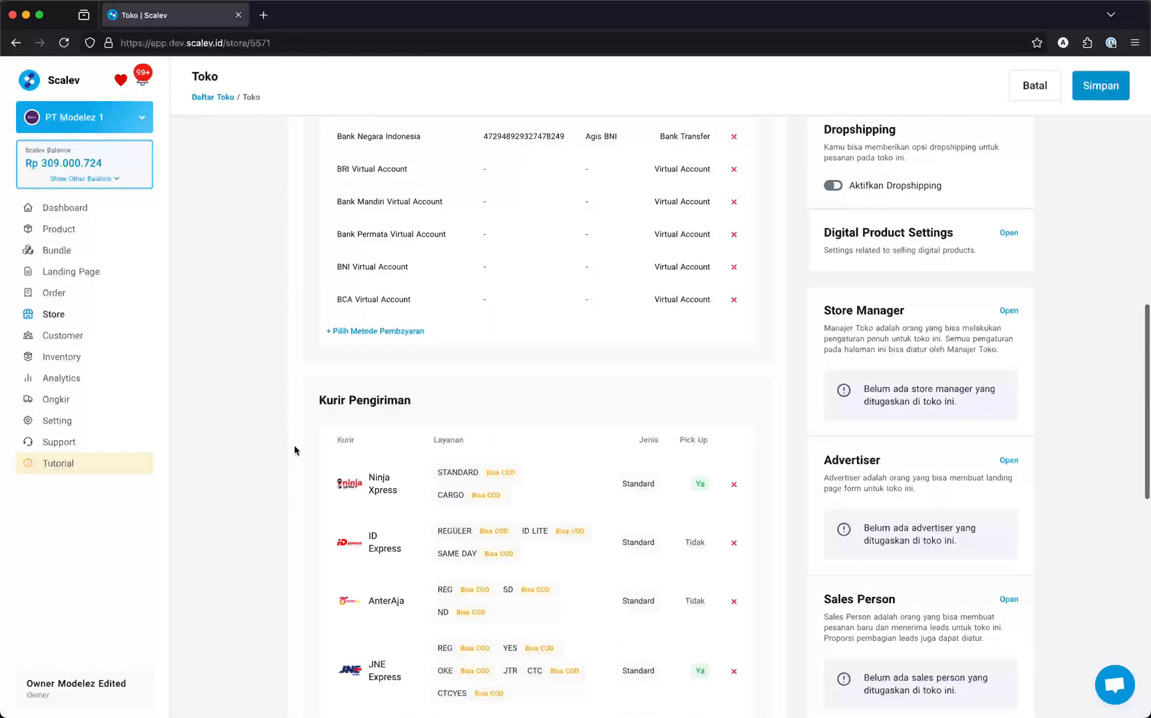
{"action": "scroll", "coordinate": [294, 450], "scroll_direction": "down", "scroll_amount": 4}
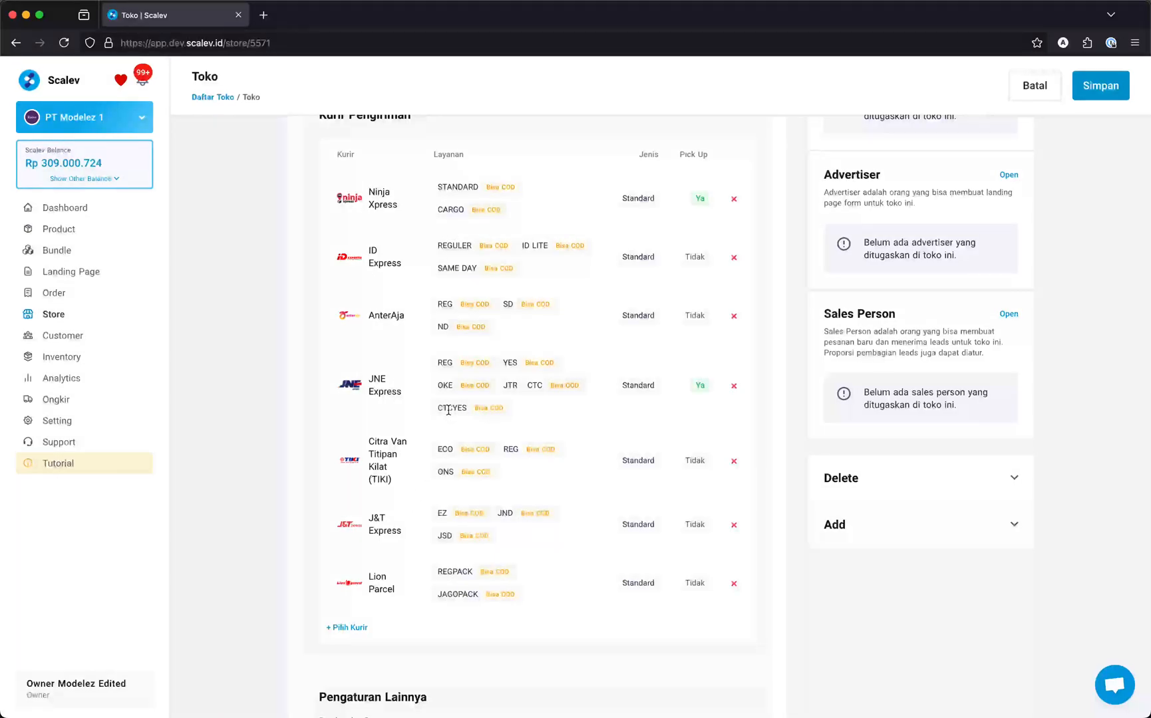
{"action": "scroll", "coordinate": [448, 411], "scroll_direction": "up", "scroll_amount": 1}
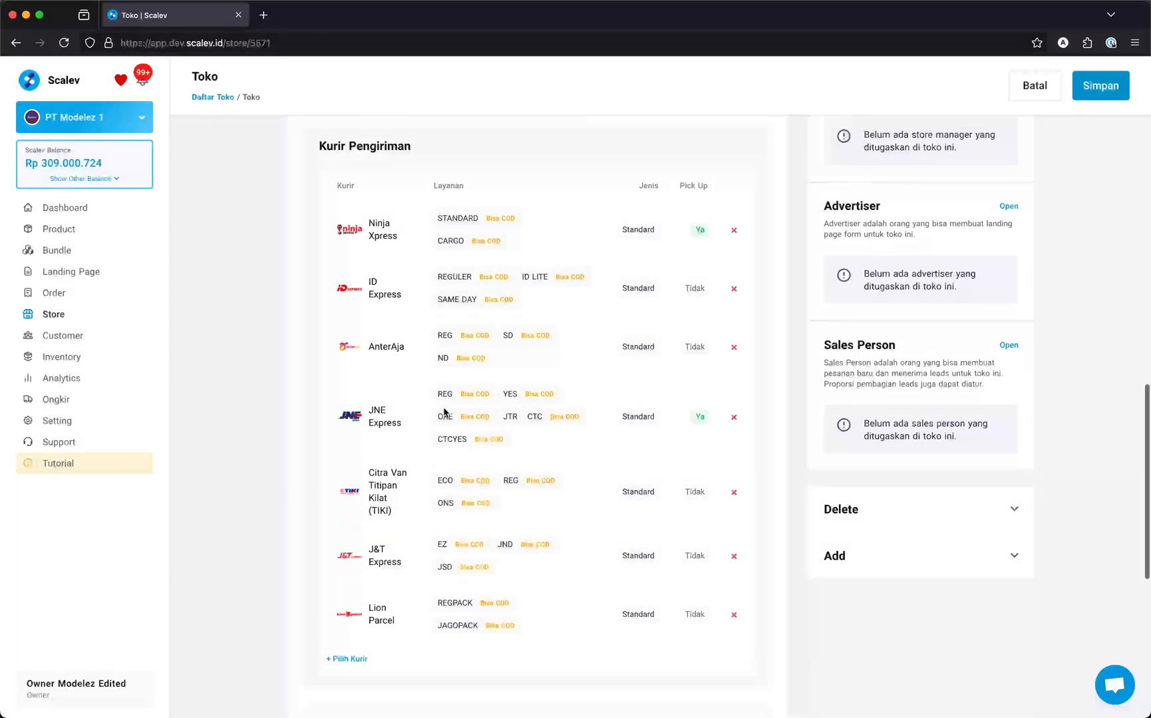
Start a new order for the Courire Aggregator store and add one asfdasfaasfasfasfss product to it.
{"action": "left_click", "coordinate": [111, 293]}
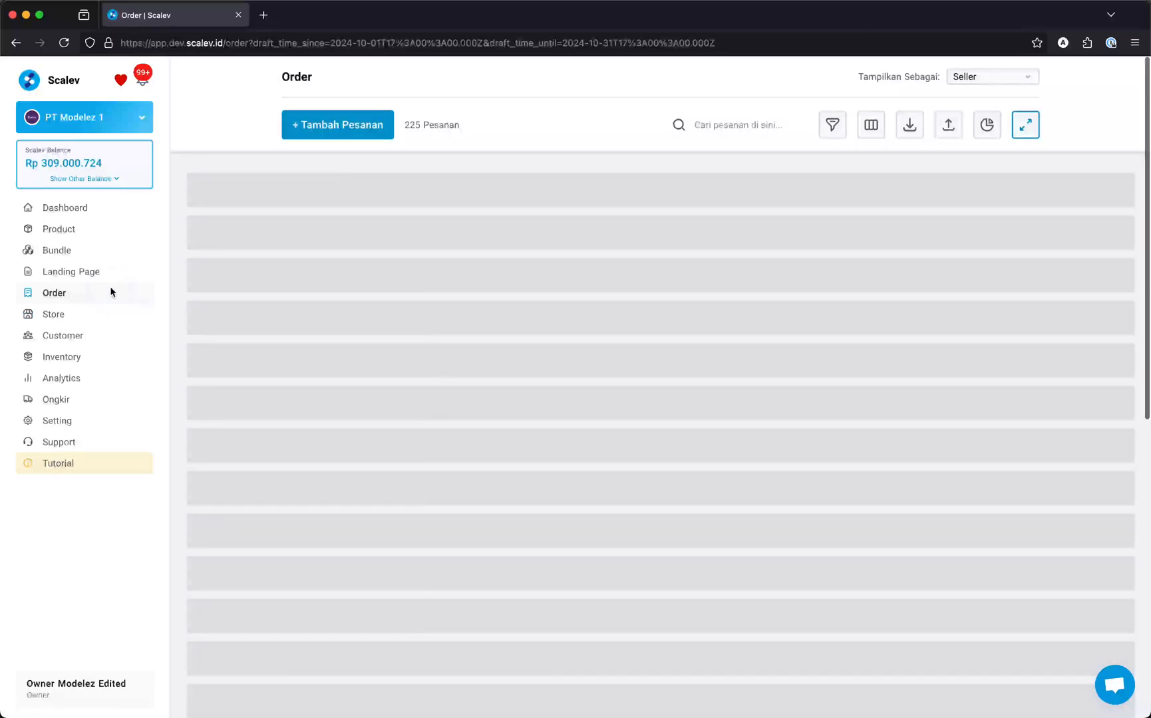
{"action": "left_click", "coordinate": [375, 121]}
{"action": "left_click", "coordinate": [502, 202]}
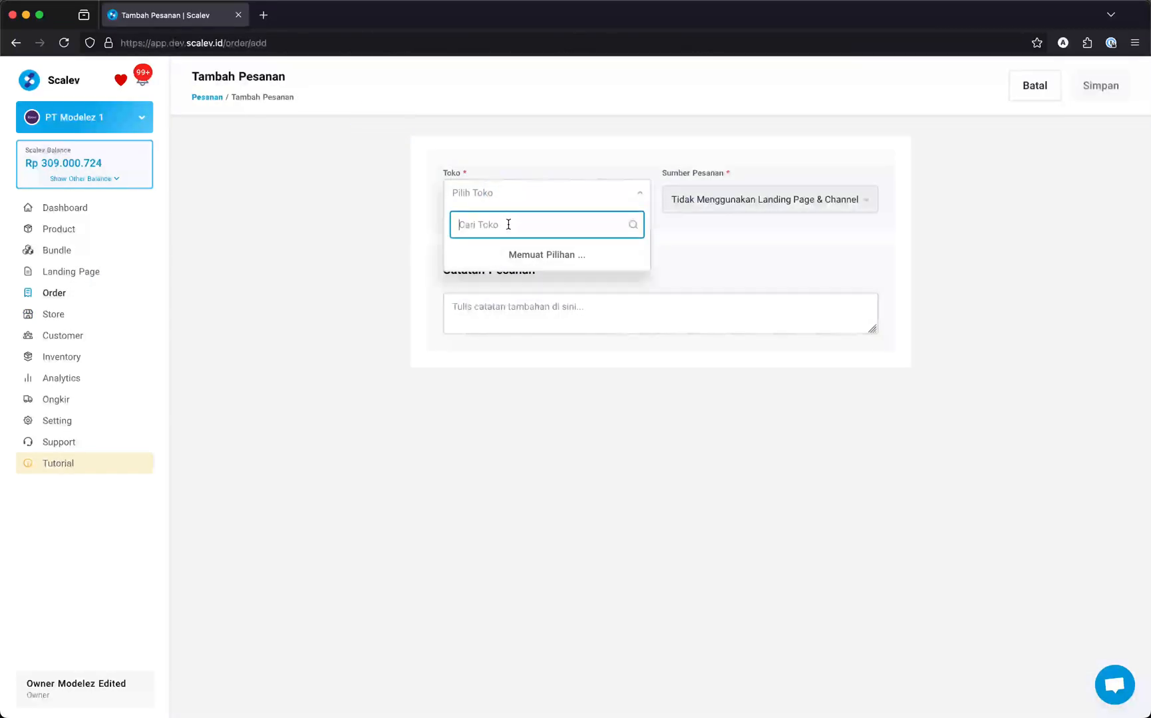
{"action": "left_click", "coordinate": [525, 250]}
{"action": "left_click", "coordinate": [514, 301]}
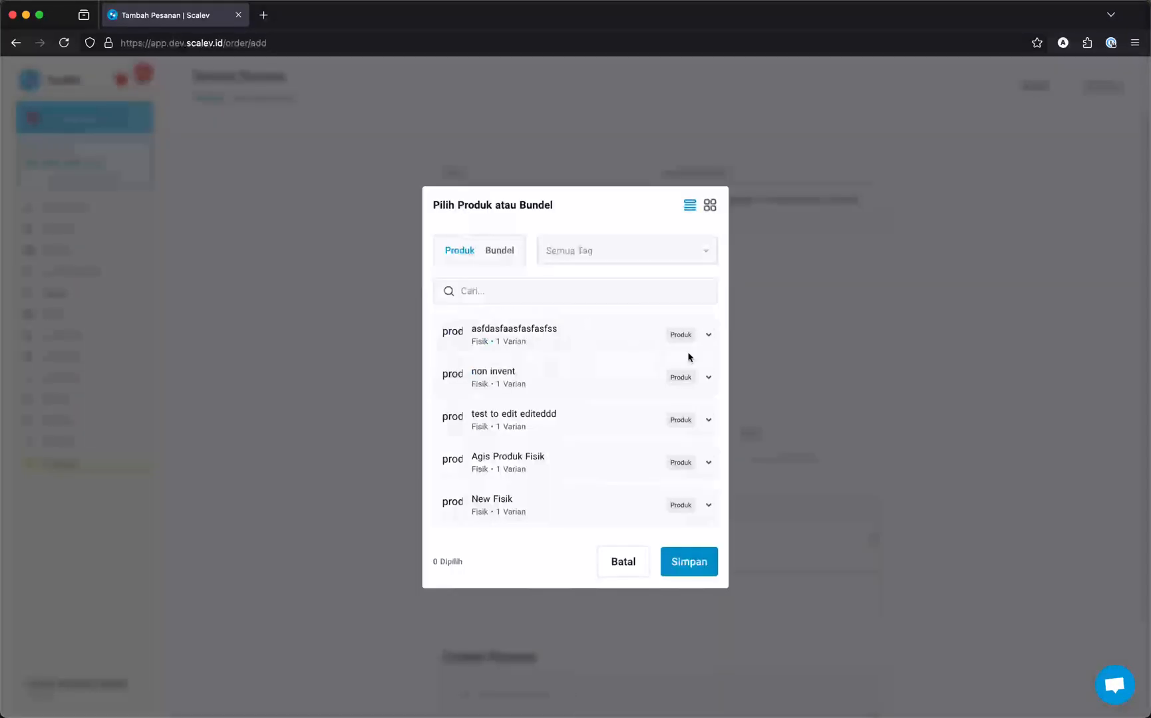
{"action": "left_click", "coordinate": [704, 333]}
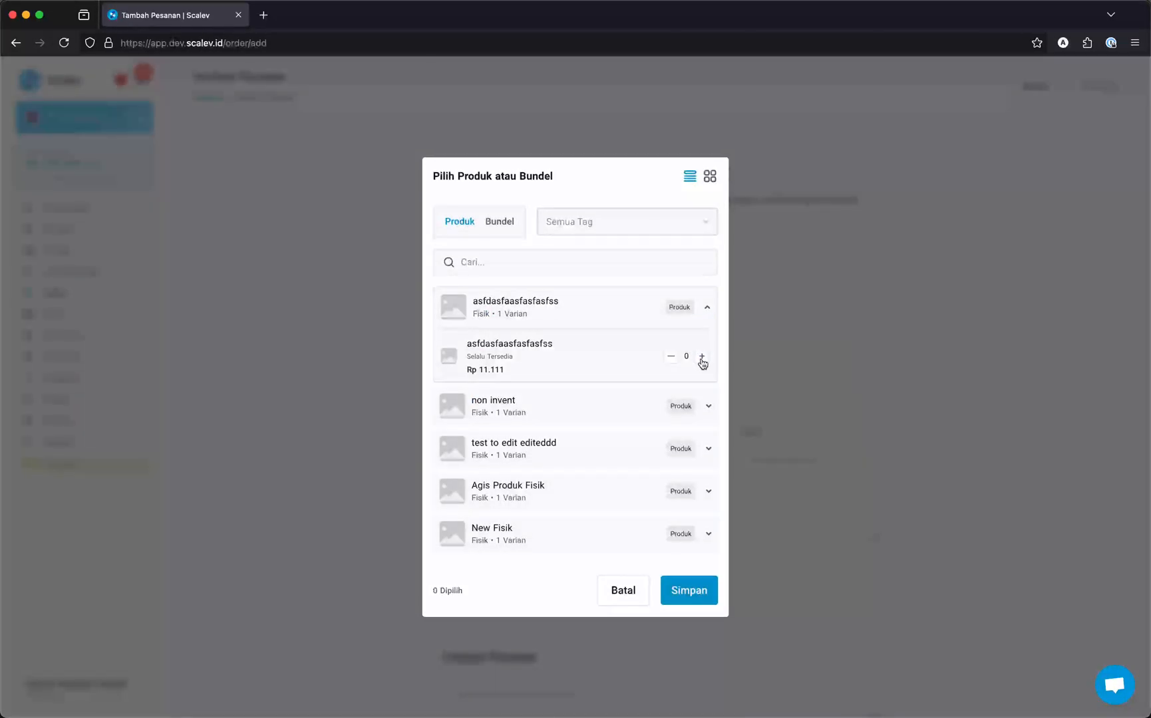
{"action": "left_click", "coordinate": [703, 360]}
{"action": "left_click", "coordinate": [691, 582]}
Fill in the order's customer by looking up an existing customer's phone number, and set the payment method to Bank Transfer.
{"action": "scroll", "coordinate": [694, 416], "scroll_direction": "down", "scroll_amount": 3}
{"action": "left_click", "coordinate": [700, 323]}
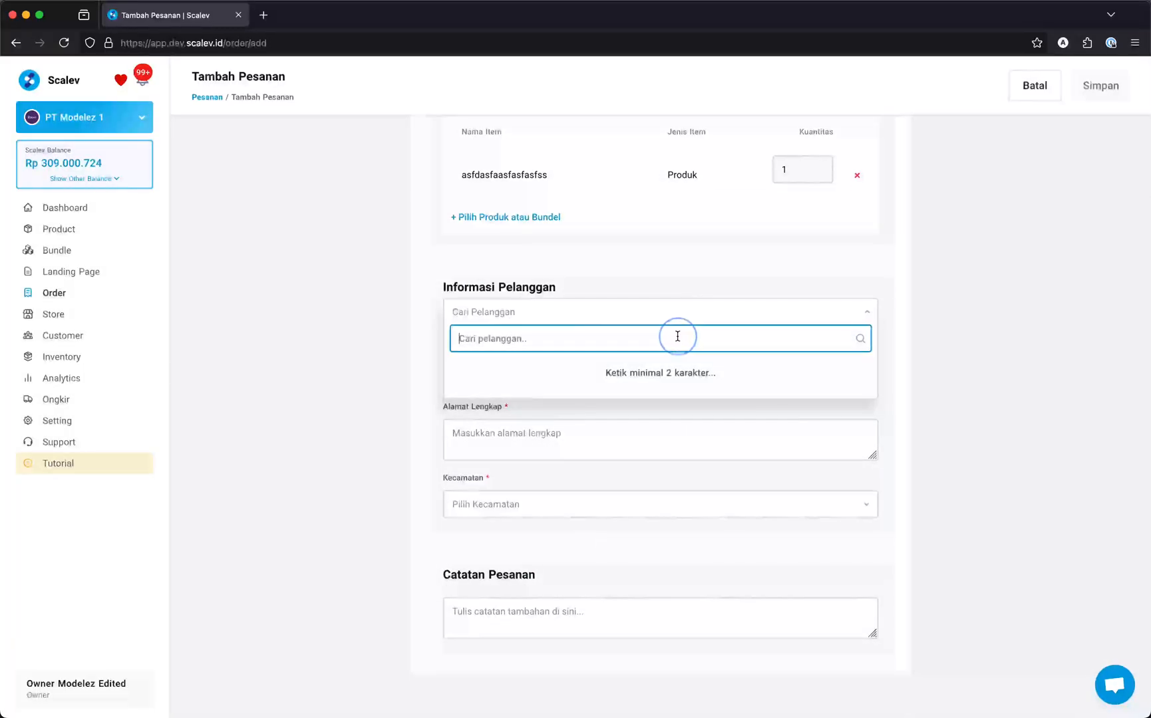
{"action": "type", "text": "8906070"}
{"action": "left_click", "coordinate": [603, 367]}
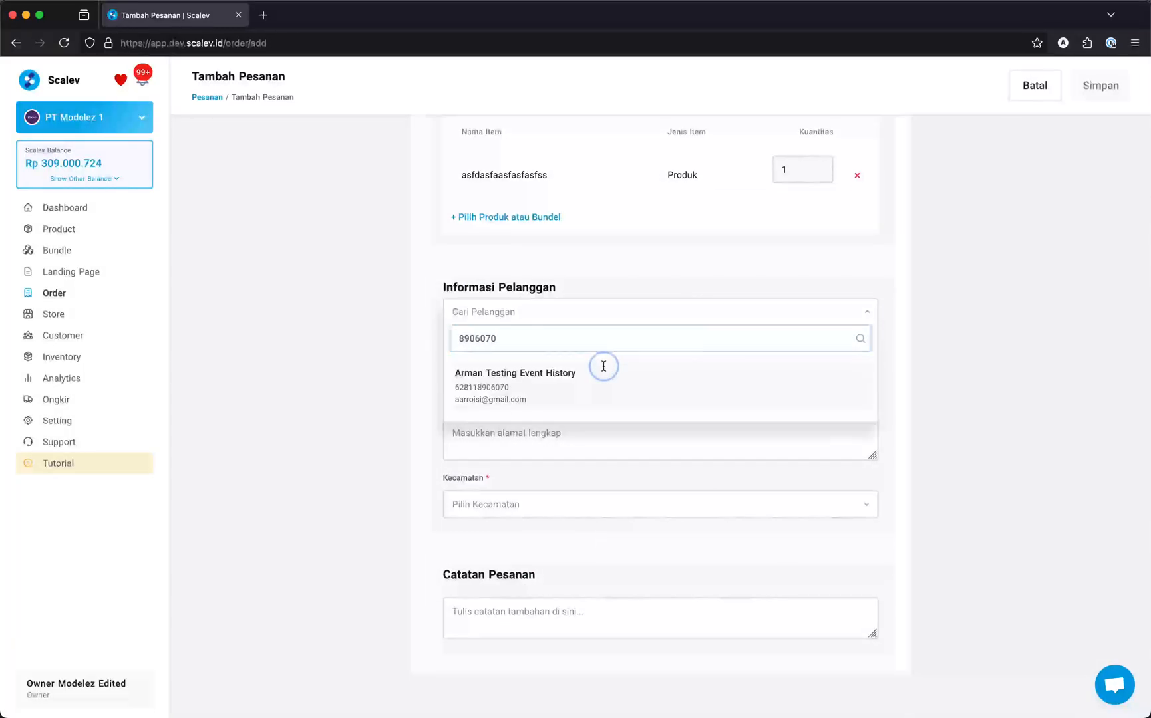
{"action": "scroll", "coordinate": [511, 561], "scroll_direction": "down", "scroll_amount": 2}
{"action": "left_click", "coordinate": [533, 522]}
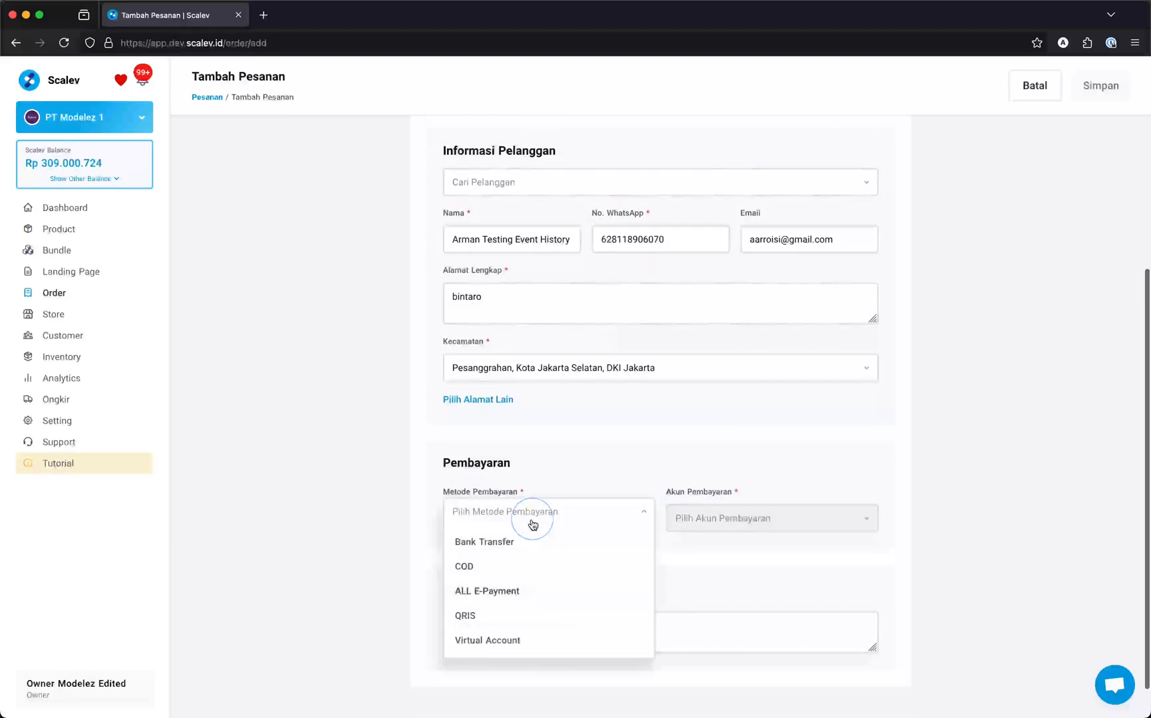
{"action": "left_click", "coordinate": [516, 543]}
Examine the courier options offered for shipping this order from RLB NEW Warehouse 1, leaving the courier selection as is.
{"action": "scroll", "coordinate": [516, 546], "scroll_direction": "down", "scroll_amount": 2}
{"action": "scroll", "coordinate": [526, 522], "scroll_direction": "down", "scroll_amount": 2}
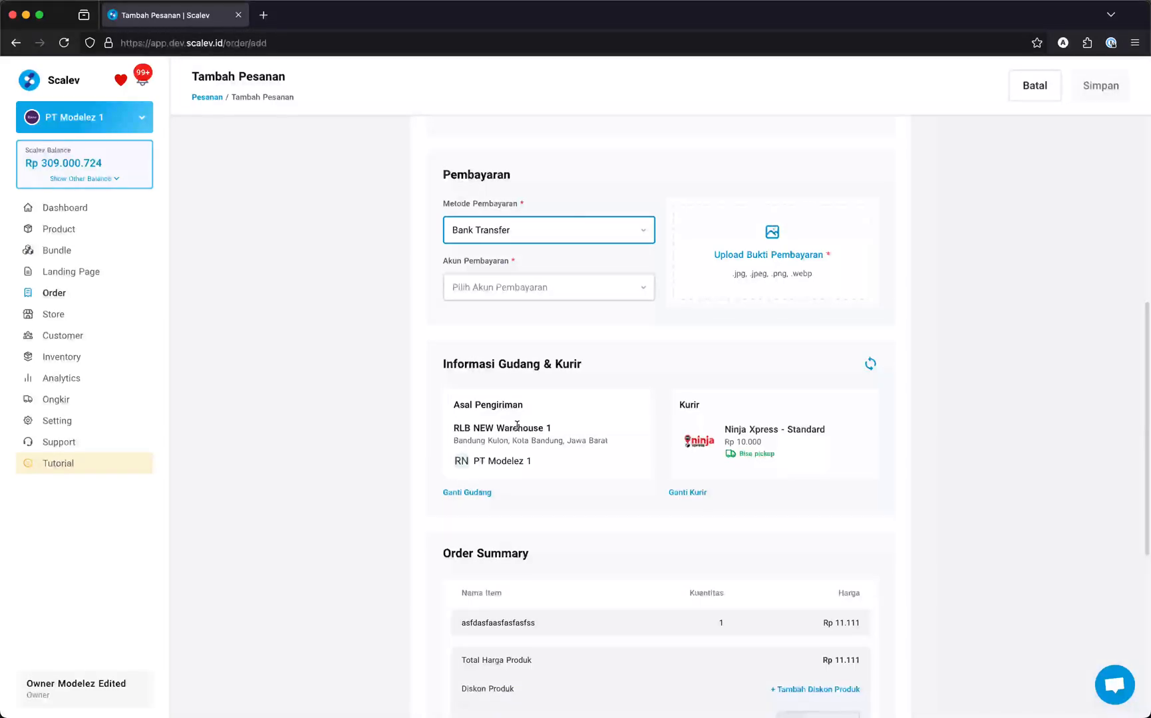
{"action": "left_click", "coordinate": [686, 492]}
{"action": "scroll", "coordinate": [617, 380], "scroll_direction": "down", "scroll_amount": 3}
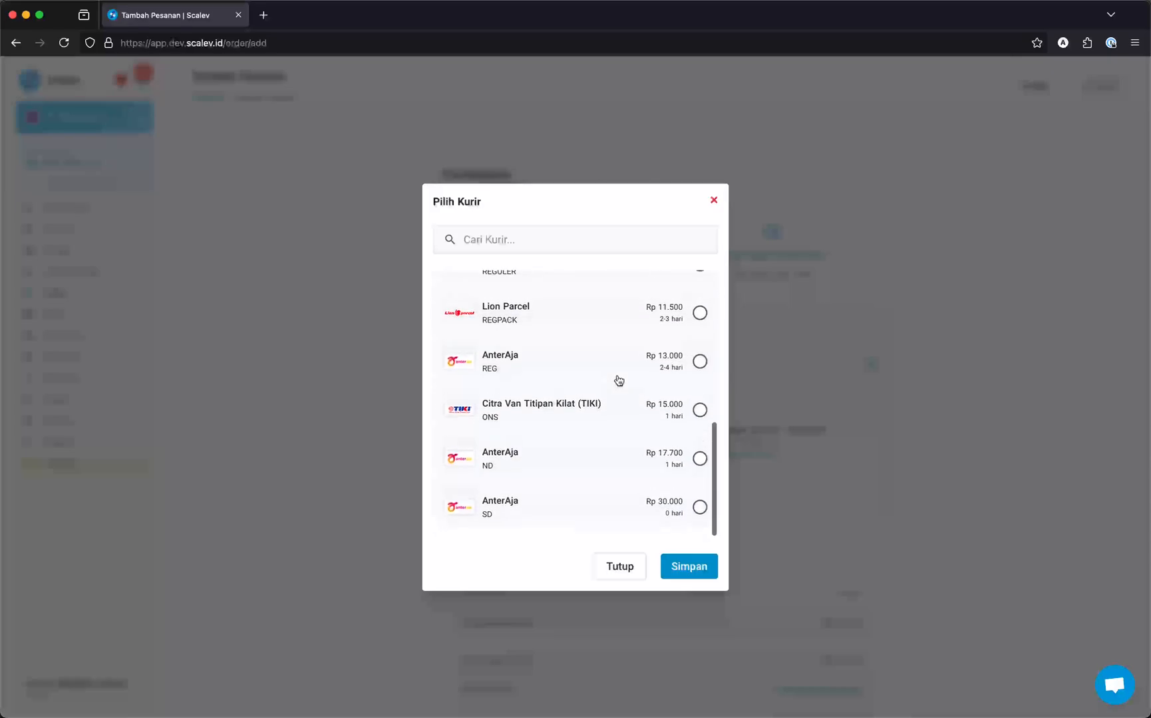
{"action": "scroll", "coordinate": [617, 379], "scroll_direction": "up", "scroll_amount": 3}
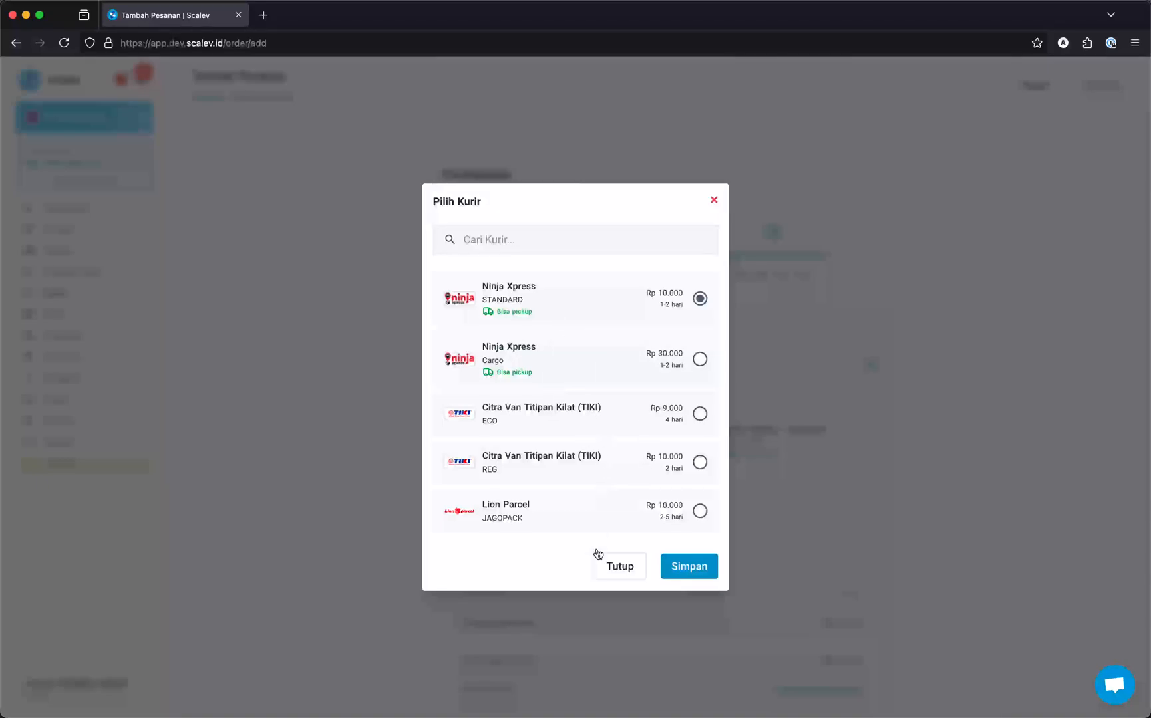
{"action": "left_click", "coordinate": [631, 570]}
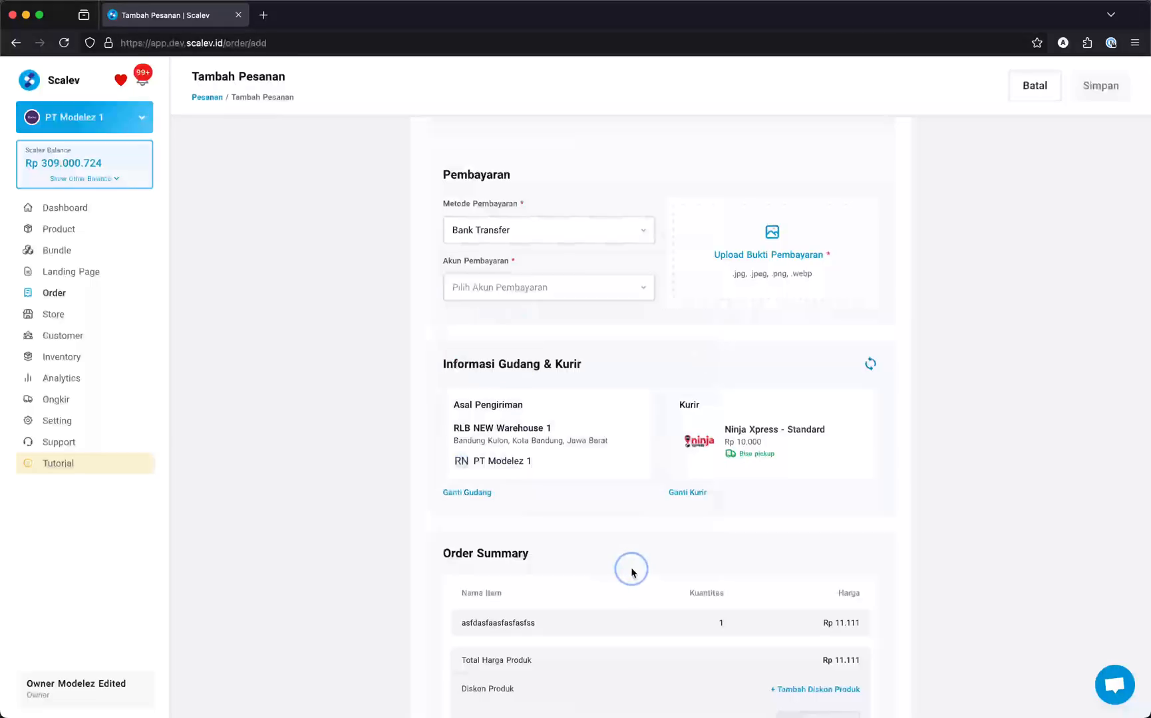
Change the order's origin warehouse to business test order's Warehouse 11.
{"action": "left_click", "coordinate": [474, 493]}
{"action": "scroll", "coordinate": [544, 386], "scroll_direction": "down", "scroll_amount": 2}
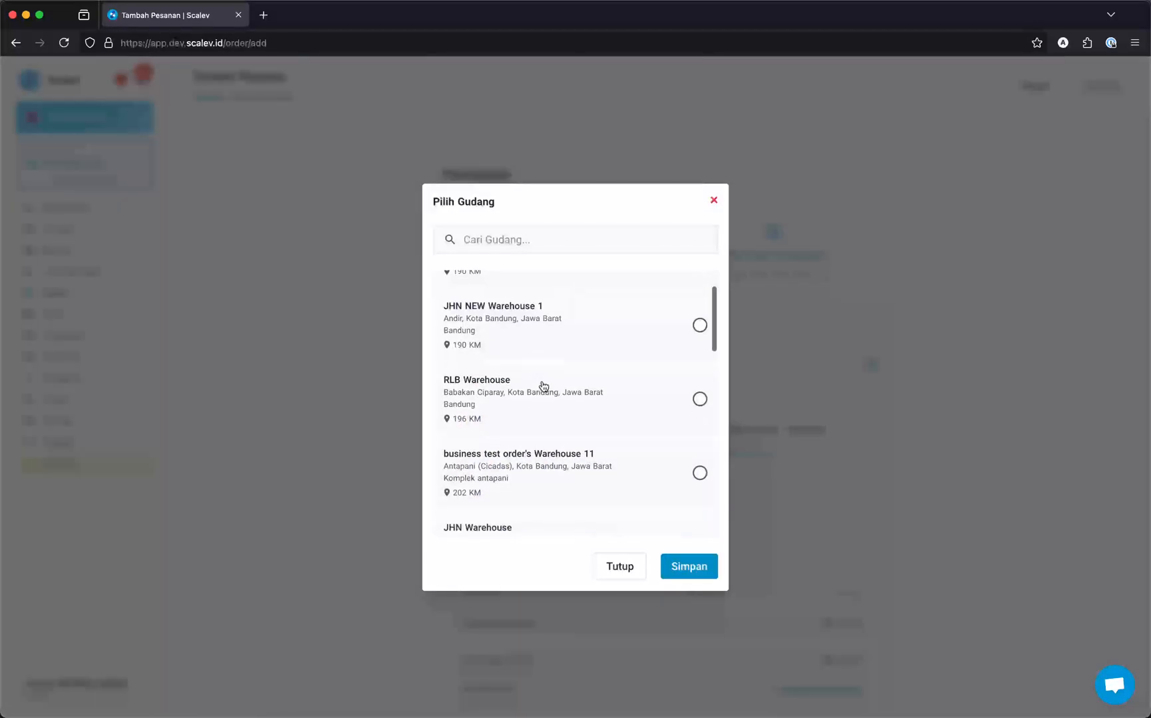
{"action": "left_click", "coordinate": [629, 469]}
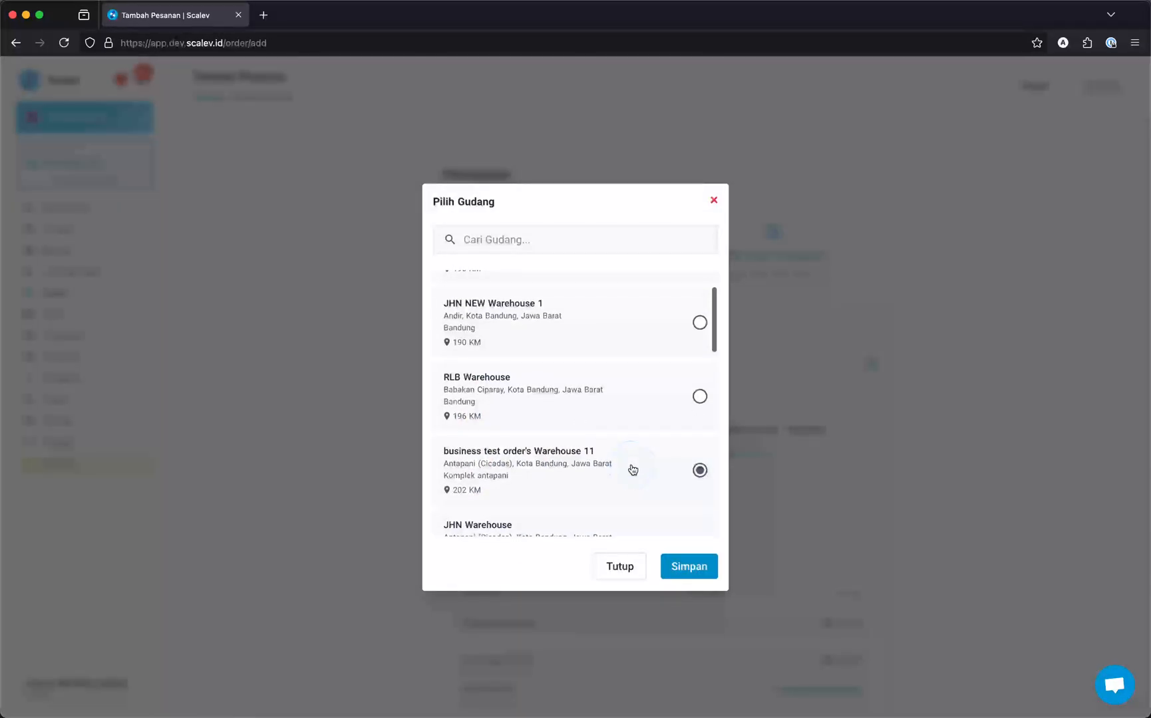
{"action": "left_click", "coordinate": [687, 564]}
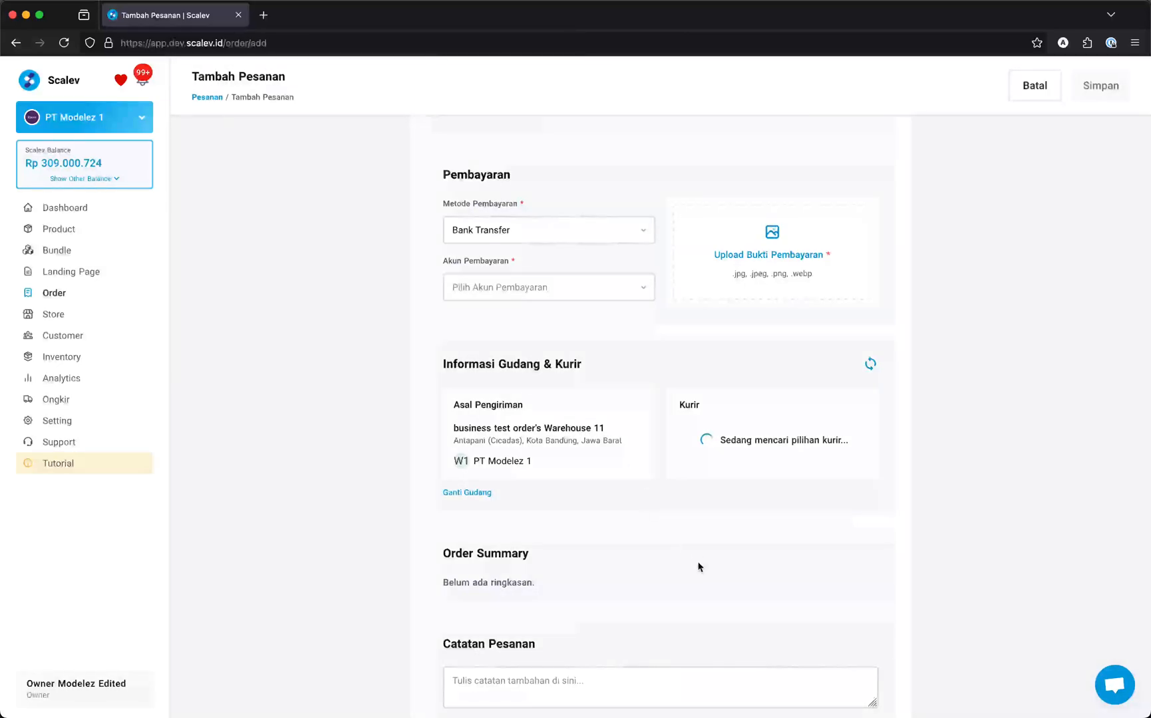
Review the courier options for this warehouse and set the order's courier to JNE Express REG through Lincah.
{"action": "left_click", "coordinate": [694, 493]}
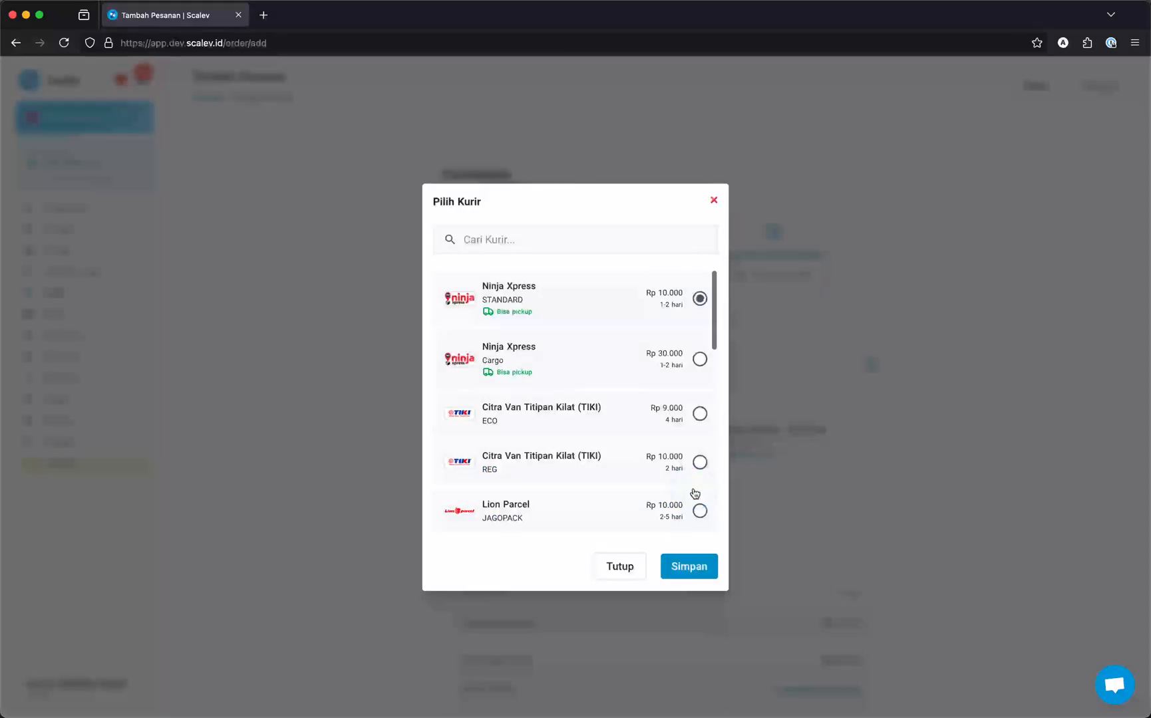
{"action": "scroll", "coordinate": [588, 409], "scroll_direction": "down", "scroll_amount": 4}
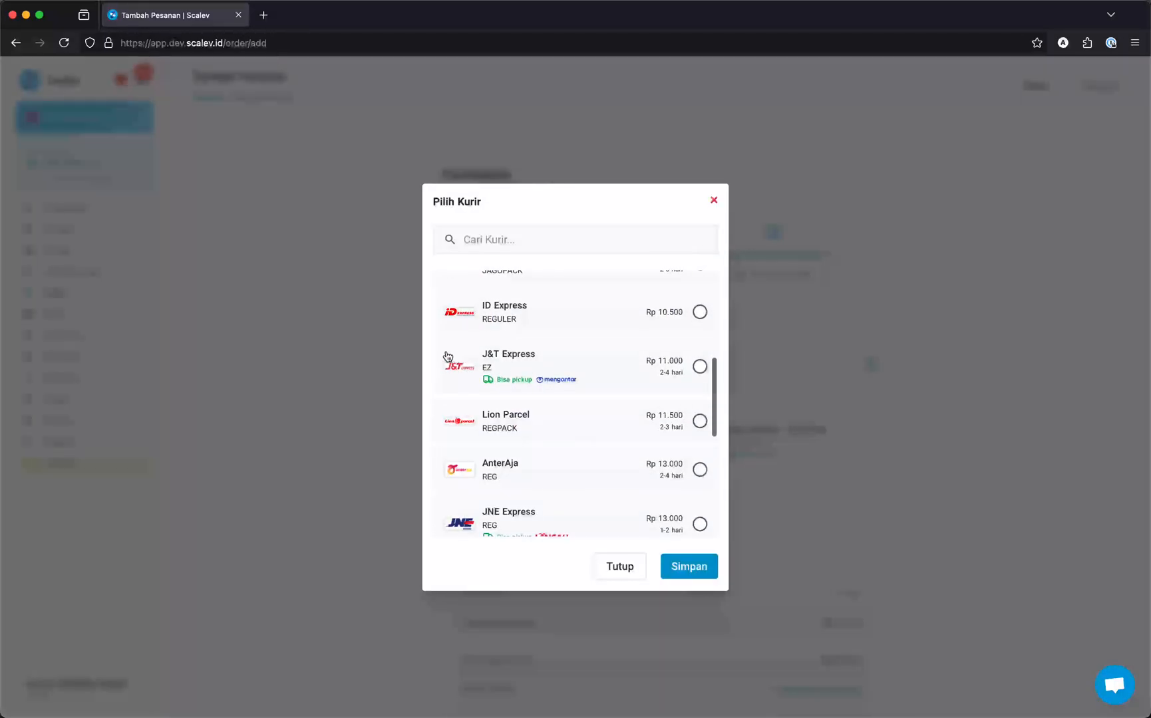
{"action": "scroll", "coordinate": [544, 393], "scroll_direction": "down", "scroll_amount": 3}
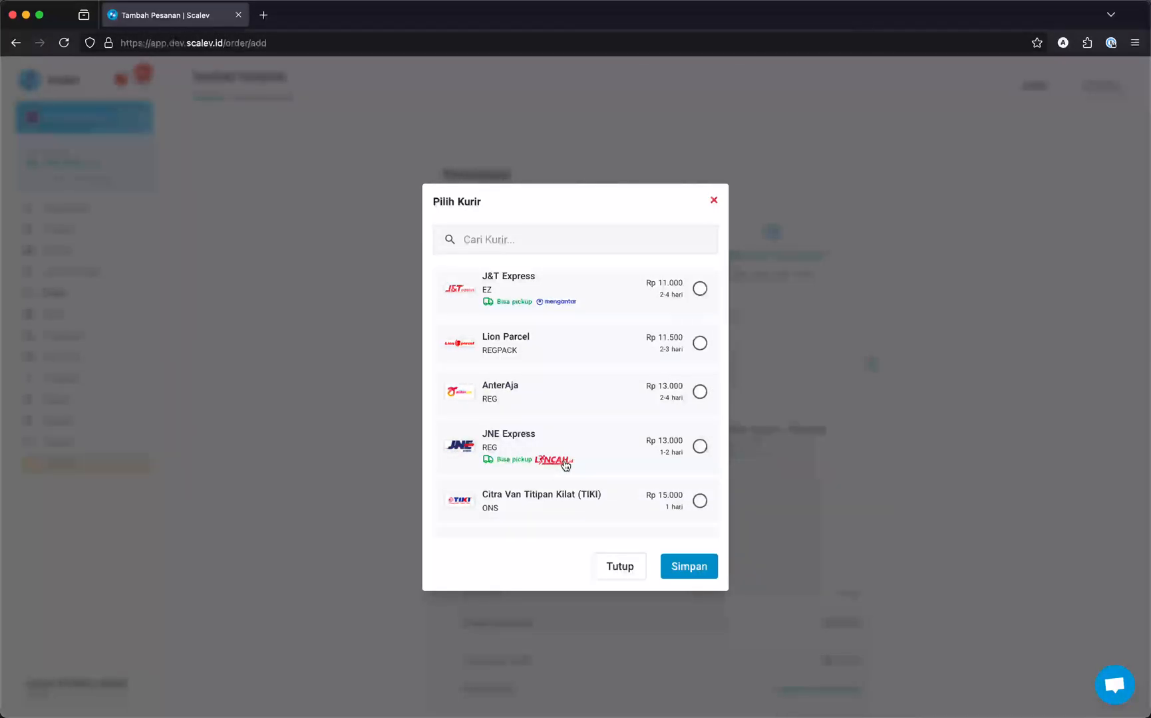
{"action": "scroll", "coordinate": [565, 465], "scroll_direction": "up", "scroll_amount": 5}
{"action": "scroll", "coordinate": [566, 466], "scroll_direction": "down", "scroll_amount": 3}
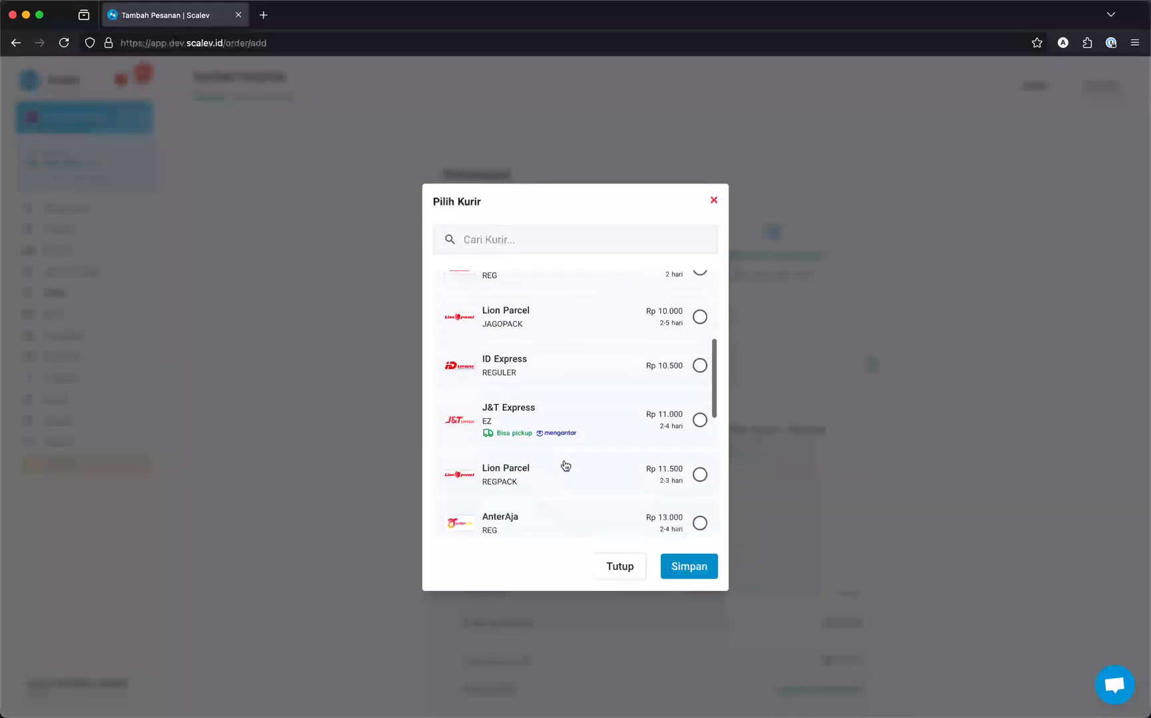
{"action": "scroll", "coordinate": [565, 466], "scroll_direction": "down", "scroll_amount": 3}
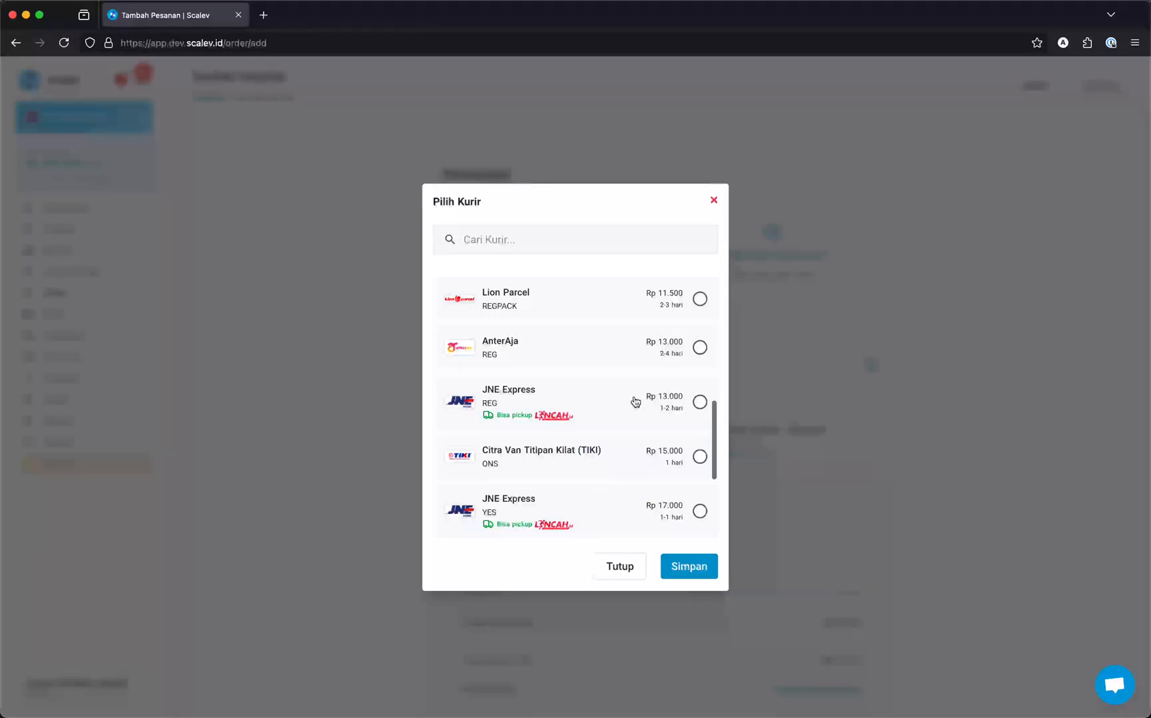
{"action": "scroll", "coordinate": [585, 426], "scroll_direction": "down", "scroll_amount": 1}
{"action": "left_click", "coordinate": [596, 382]}
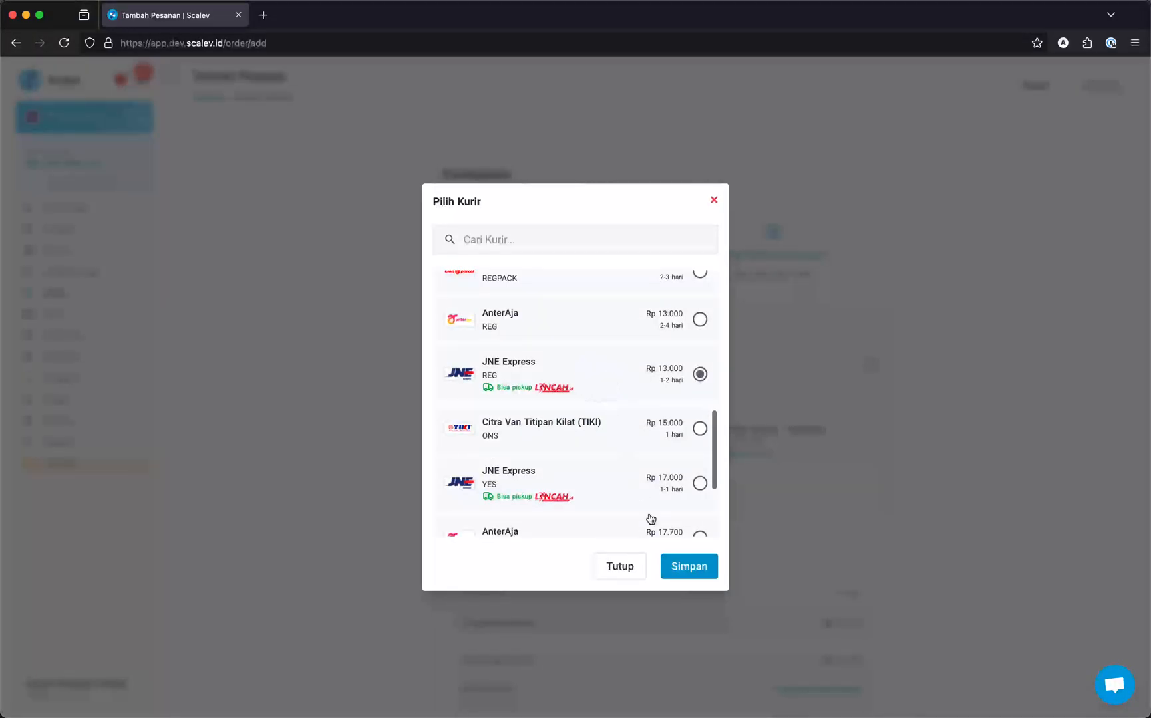
{"action": "left_click", "coordinate": [686, 577]}
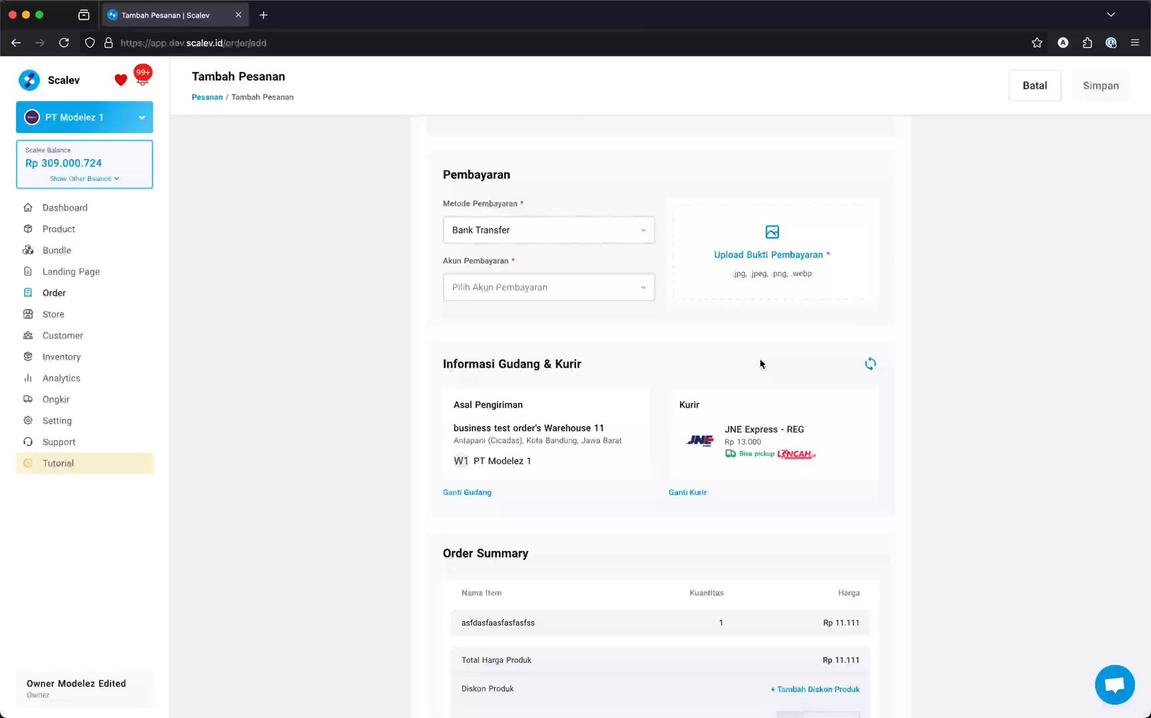
Preview the Desktop image CleanShot 2024-06-10 at 16.22.20@2x and upload it as the order's proof of payment.
{"action": "left_click", "coordinate": [761, 273]}
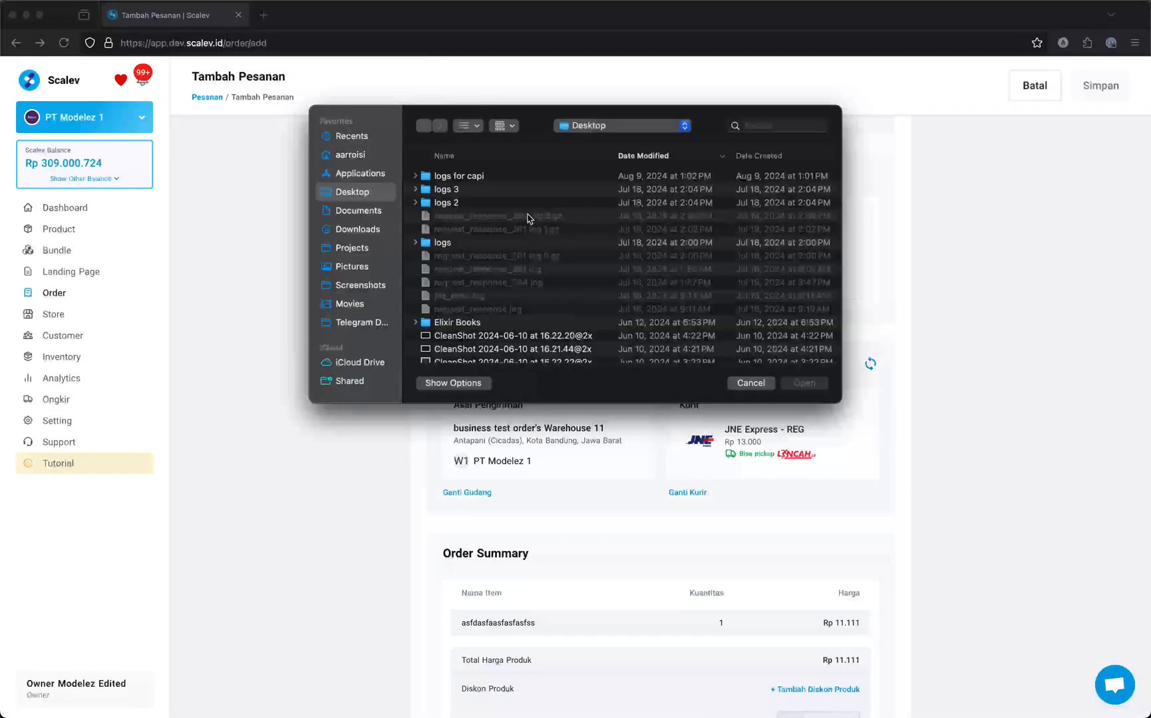
{"action": "left_click", "coordinate": [483, 336]}
{"action": "key", "text": "space"}
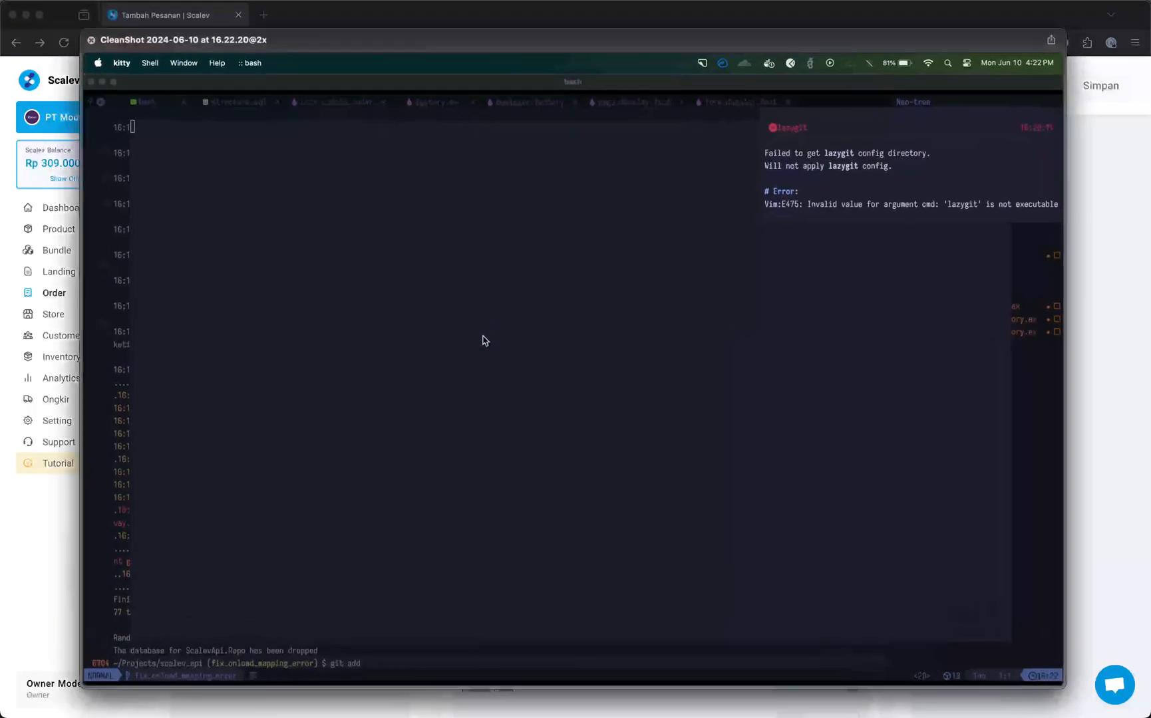
{"action": "key", "text": "space"}
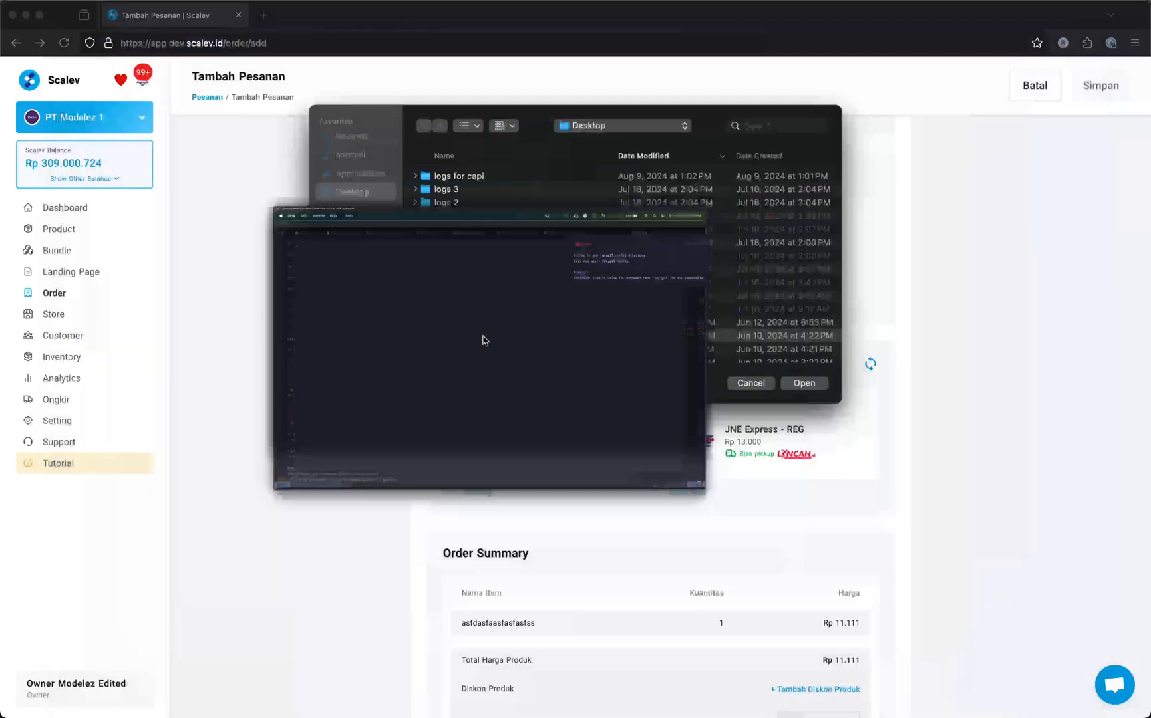
{"action": "key", "text": "Return"}
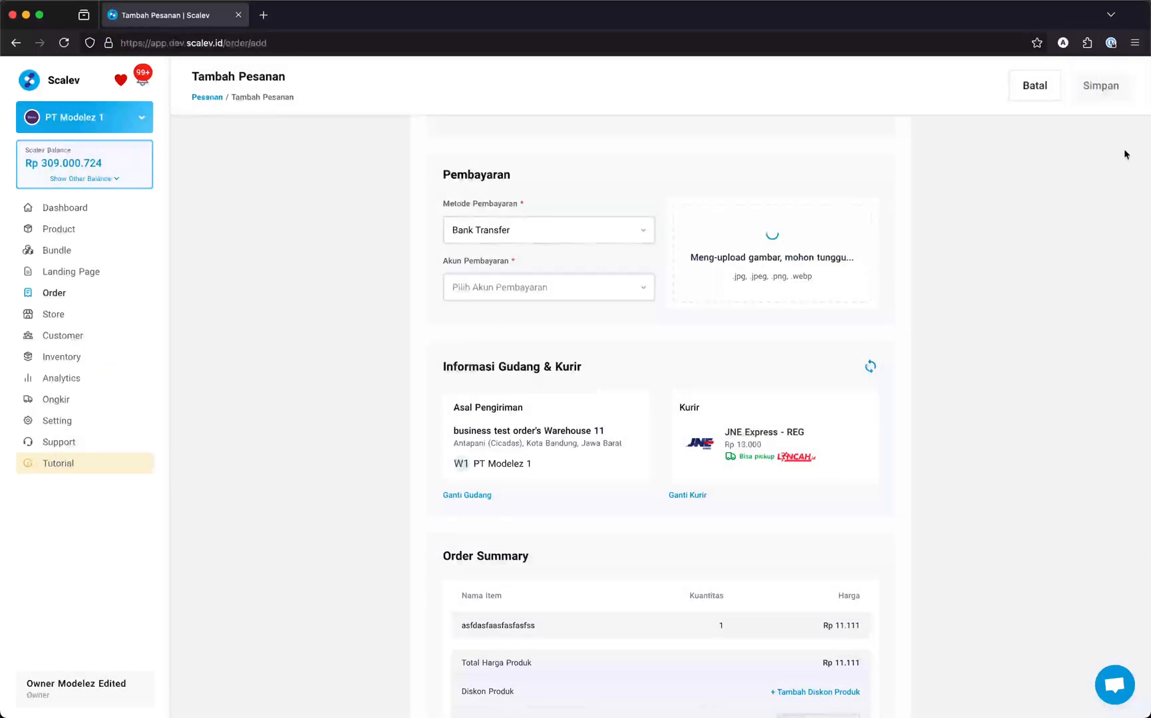
Choose the Bank Negara Indonesia account as the payment account and save the order.
{"action": "left_click", "coordinate": [593, 284]}
{"action": "left_click", "coordinate": [555, 312]}
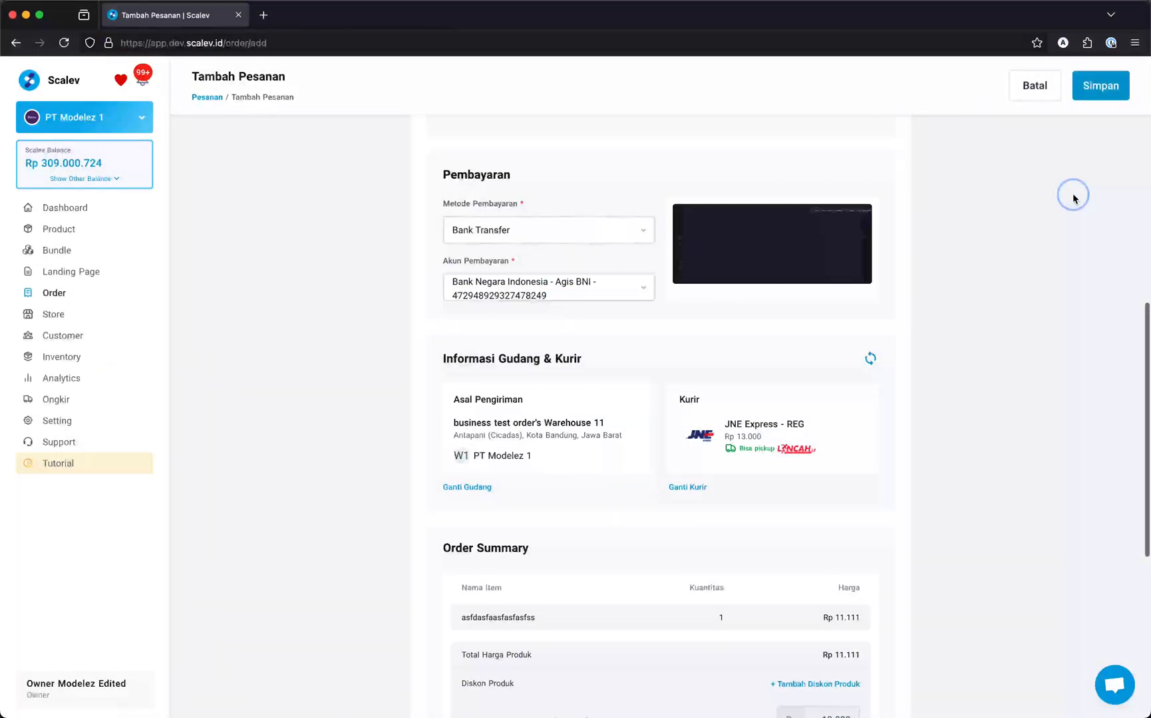
{"action": "left_click", "coordinate": [1116, 93]}
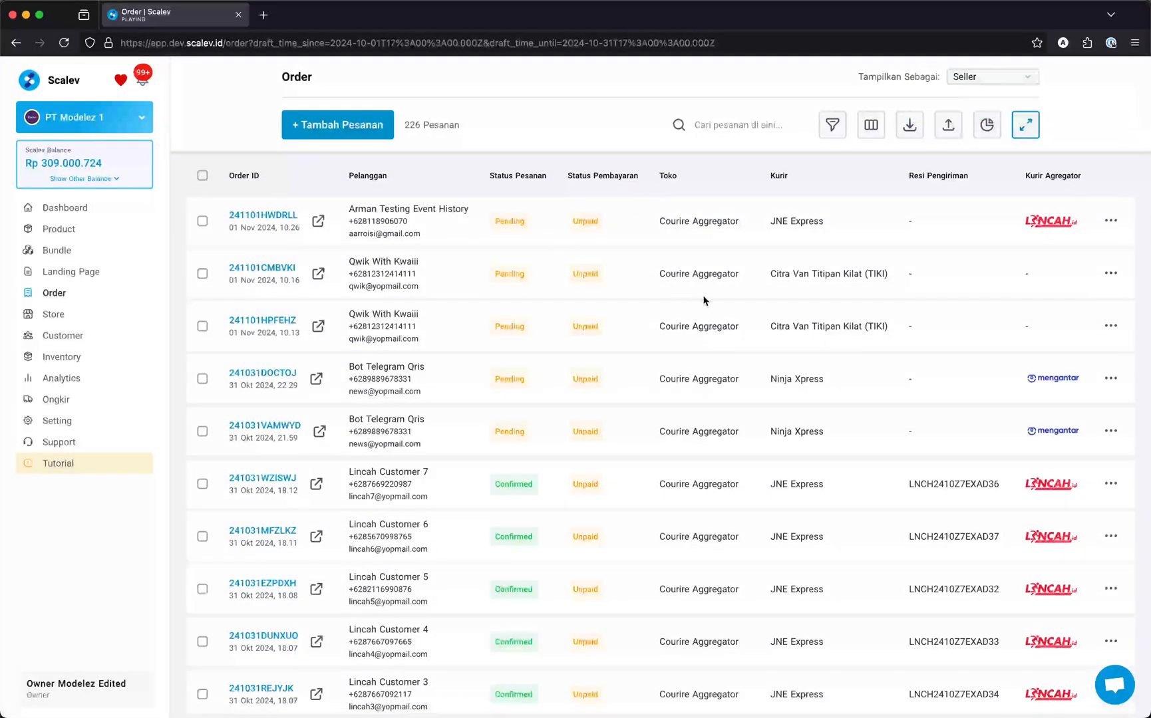
Open the details of the newest JNE Express order shipped through Lincah and change its payment status to Paid.
{"action": "scroll", "coordinate": [704, 303], "scroll_direction": "right", "scroll_amount": 2}
{"action": "scroll", "coordinate": [599, 219], "scroll_direction": "left", "scroll_amount": 2}
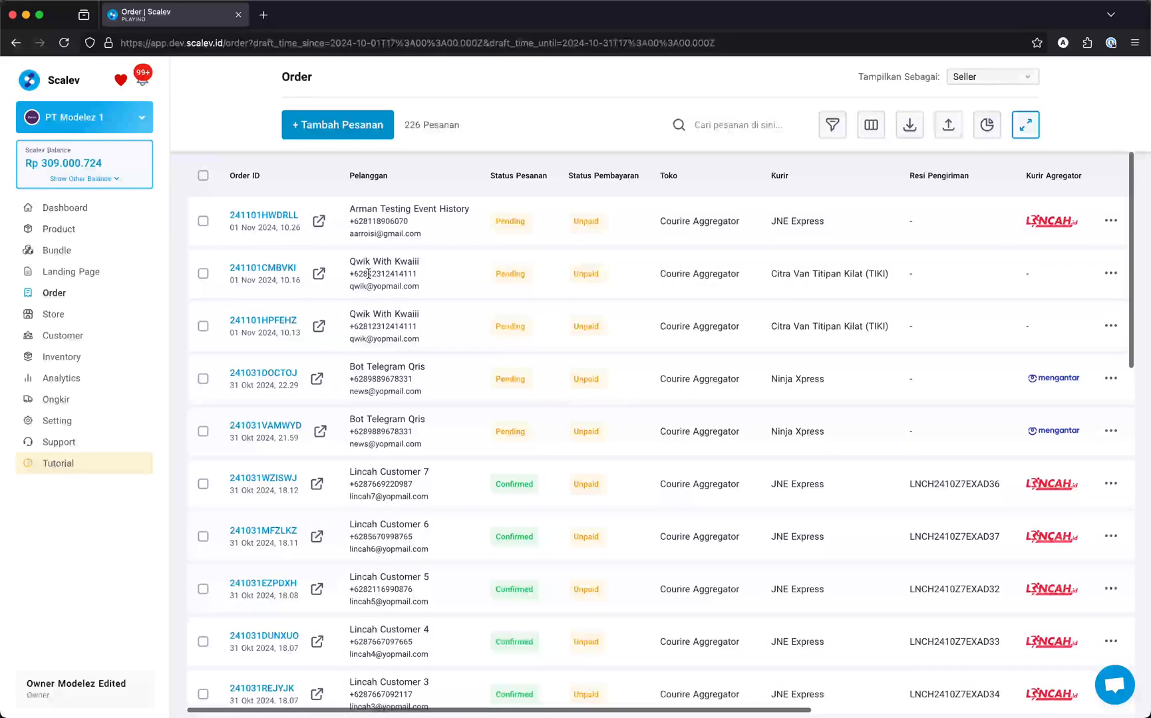
{"action": "left_click", "coordinate": [277, 215]}
{"action": "scroll", "coordinate": [538, 458], "scroll_direction": "down", "scroll_amount": 2}
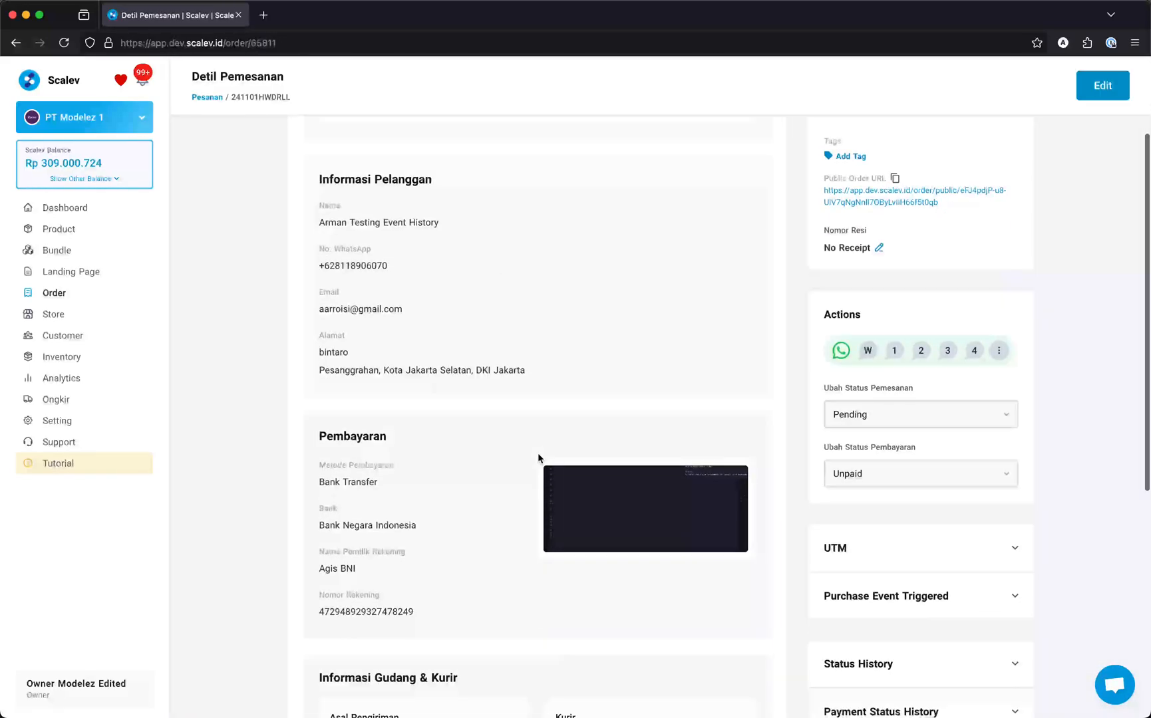
{"action": "scroll", "coordinate": [539, 459], "scroll_direction": "up", "scroll_amount": 2}
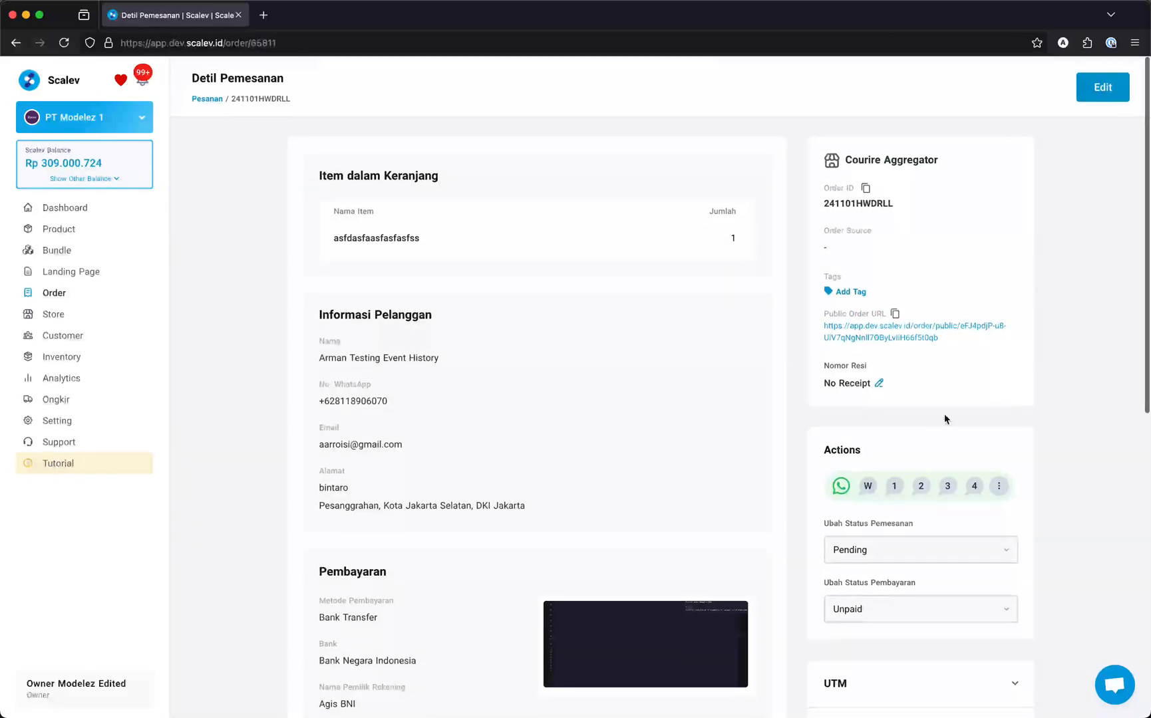
{"action": "left_click", "coordinate": [884, 613]}
{"action": "left_click", "coordinate": [881, 626]}
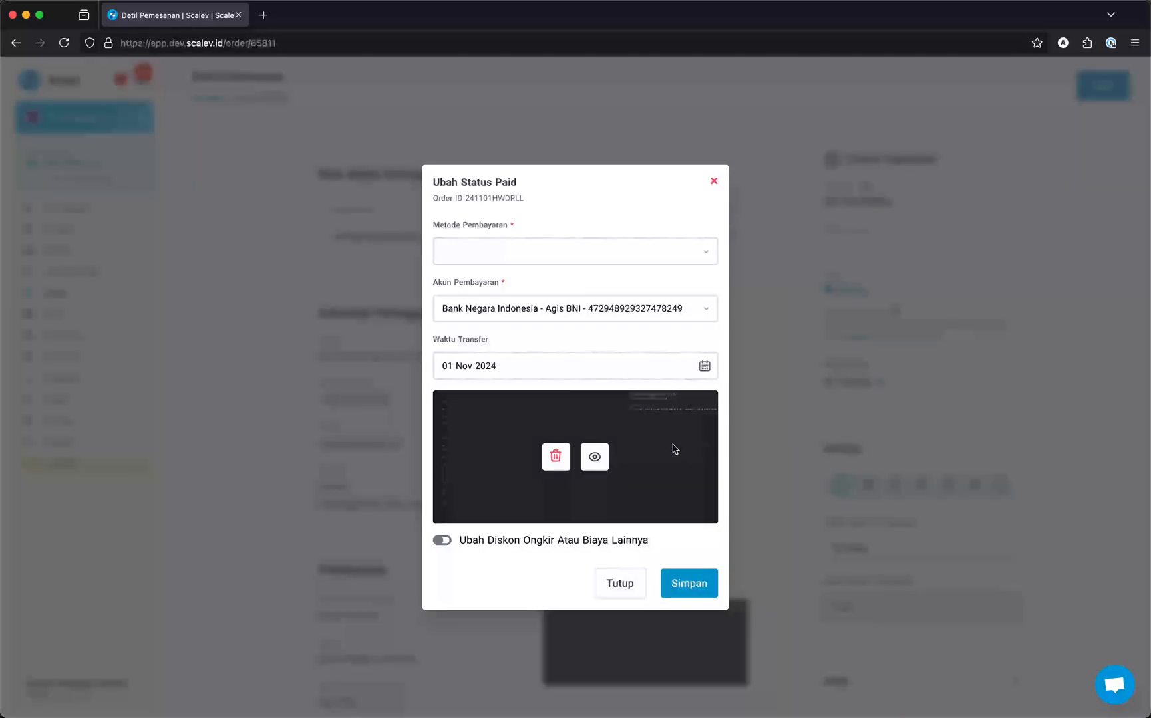
{"action": "left_click", "coordinate": [688, 585]}
Request a courier pickup for this order and highlight the receipt number generated for it.
{"action": "scroll", "coordinate": [804, 457], "scroll_direction": "down", "scroll_amount": 1}
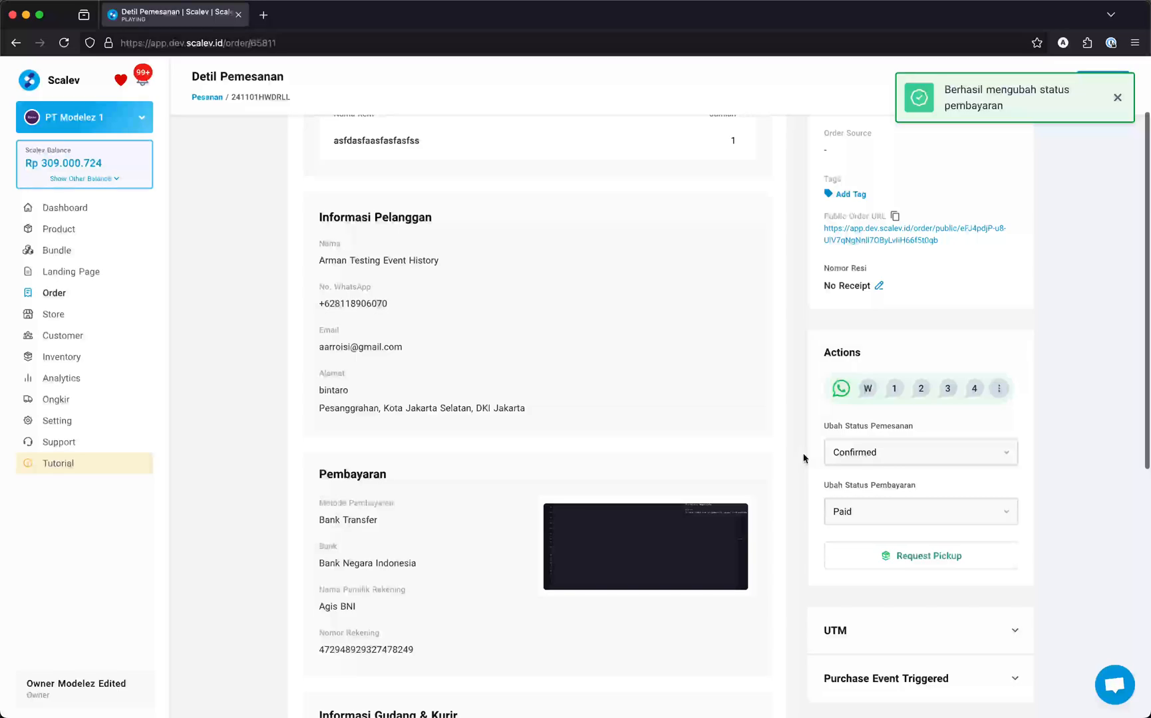
{"action": "left_click", "coordinate": [910, 555]}
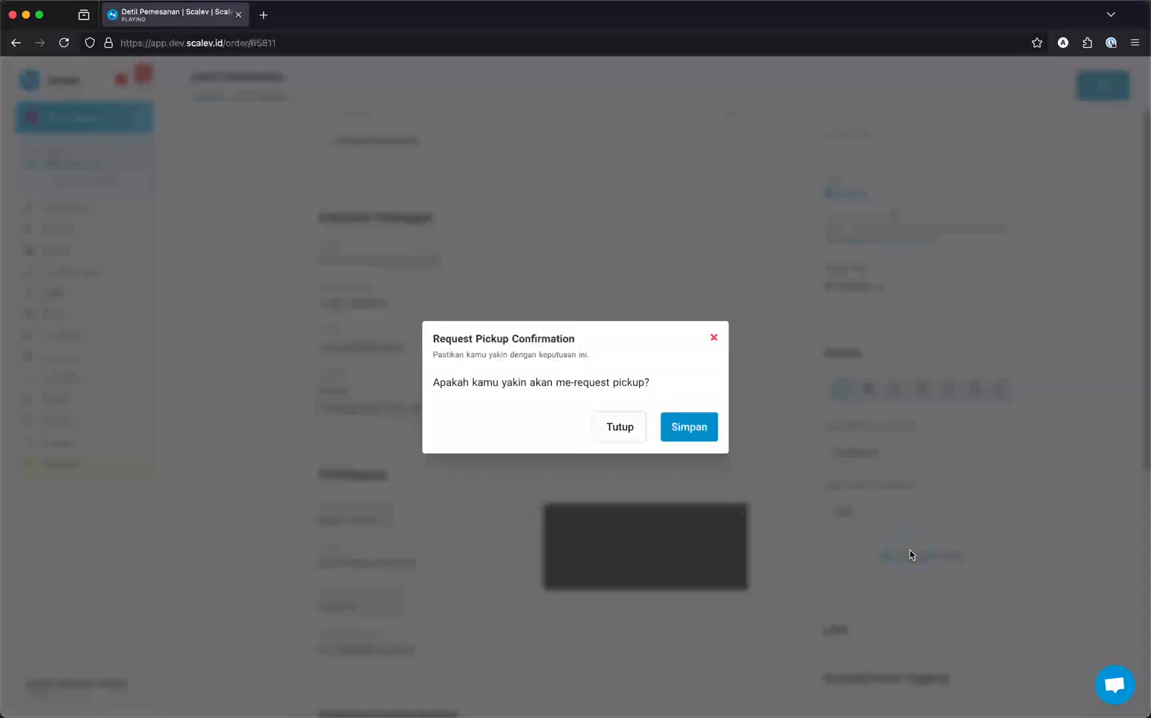
{"action": "left_click", "coordinate": [690, 427]}
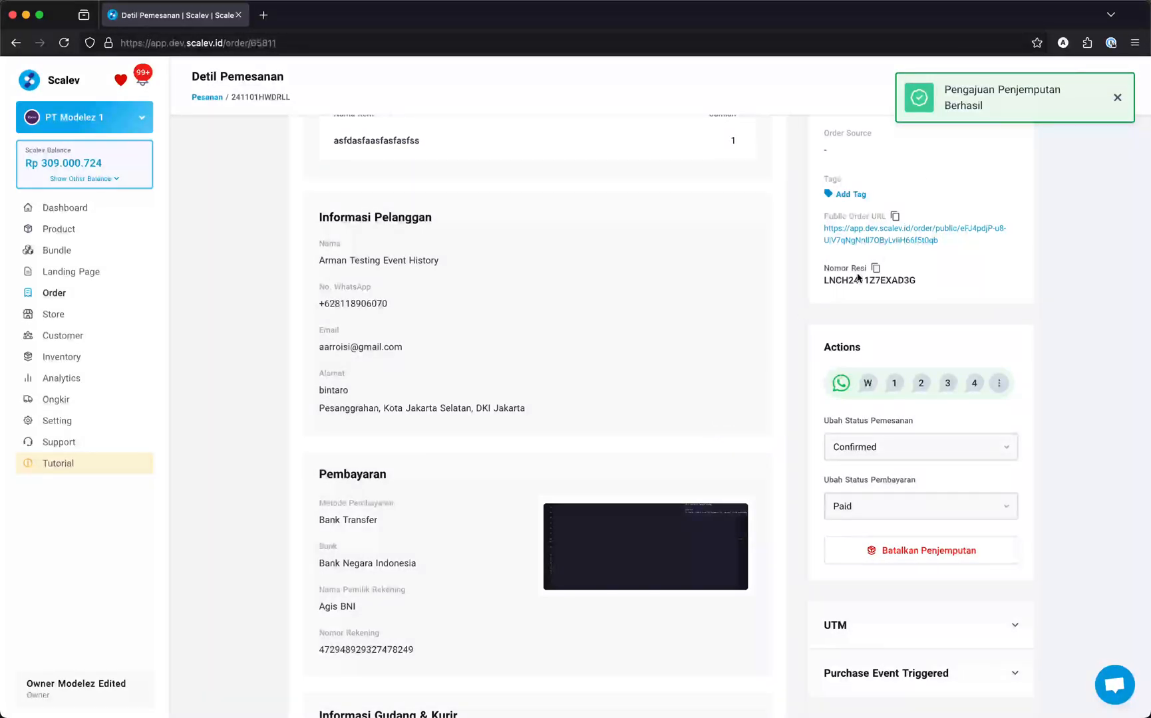
{"action": "left_click_drag", "start_coordinate": [825, 280], "coordinate": [926, 282]}
{"action": "scroll", "coordinate": [931, 286], "scroll_direction": "up", "scroll_amount": 3}
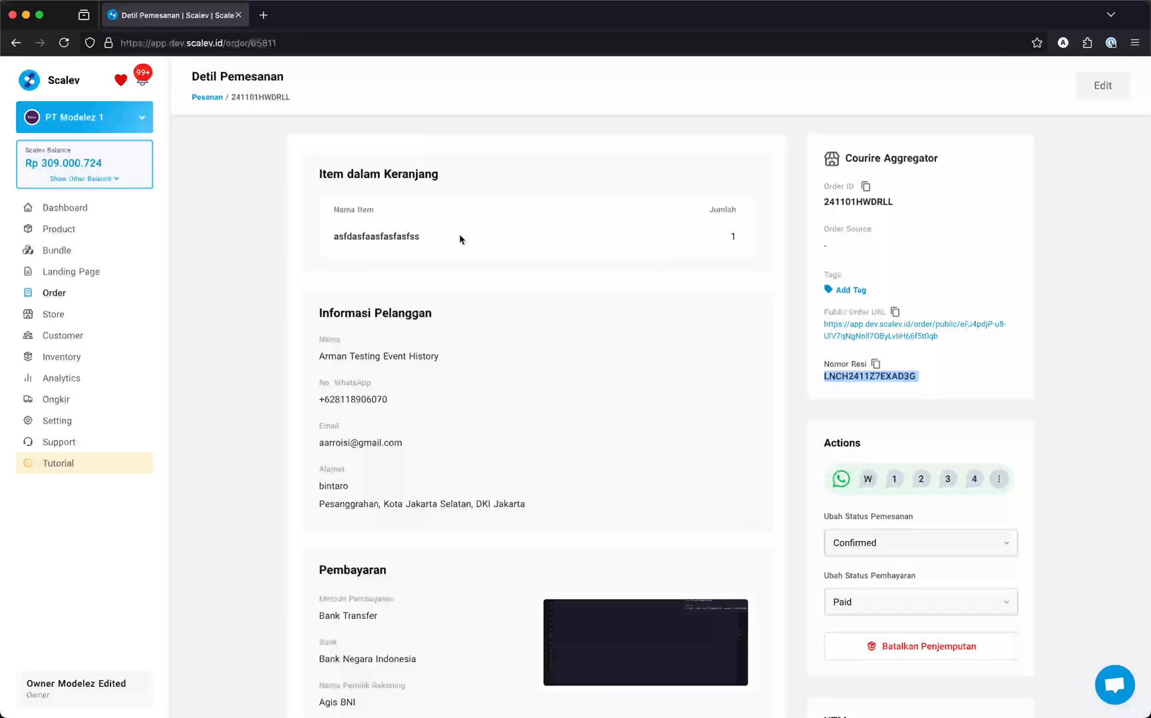
Return to the order list and mark the newest order as Shipped with a bulk action.
{"action": "left_click", "coordinate": [94, 293]}
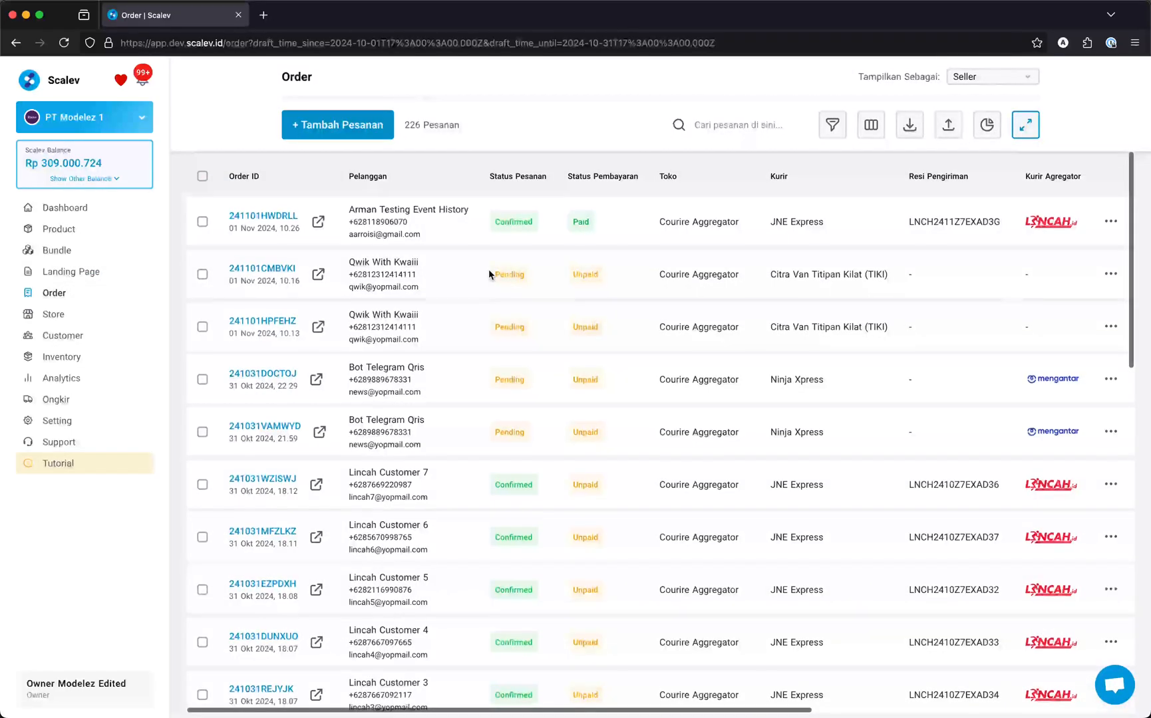
{"action": "left_click", "coordinate": [201, 219]}
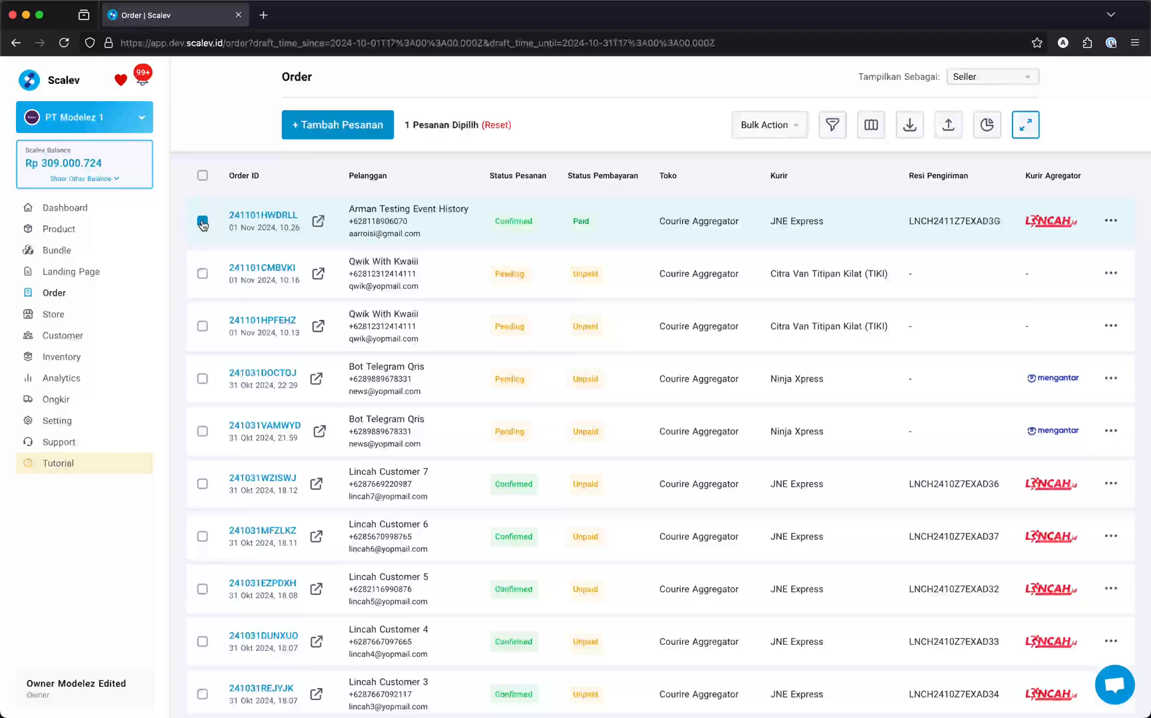
{"action": "left_click", "coordinate": [772, 125]}
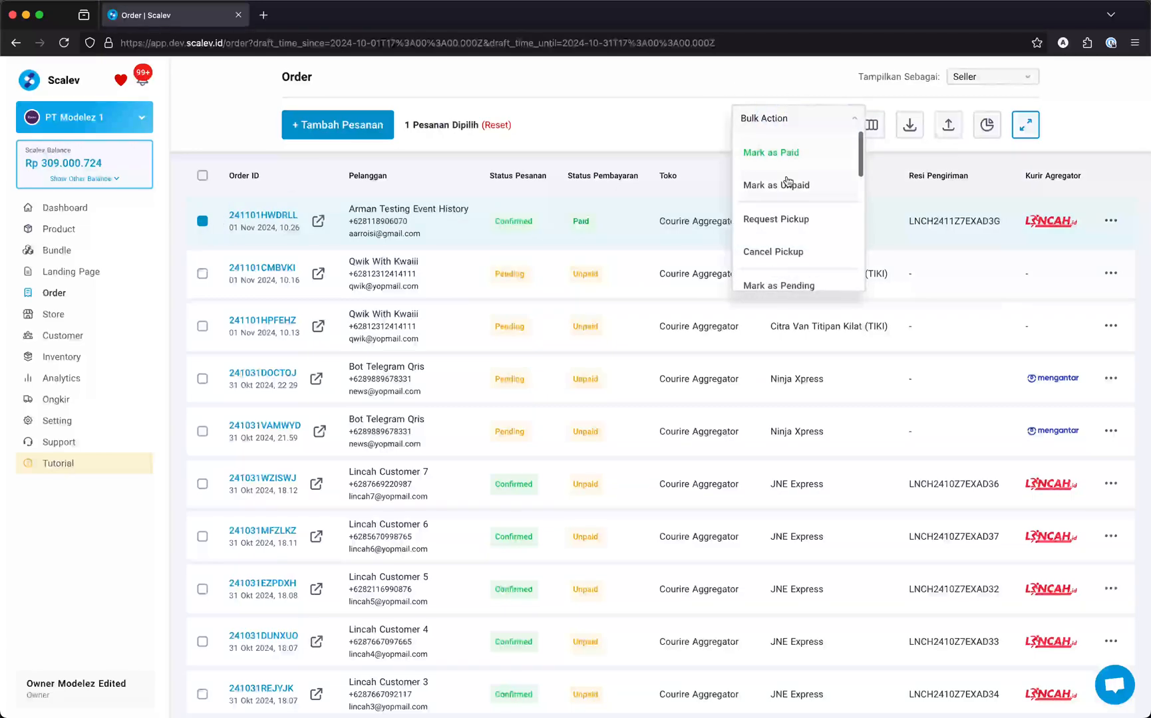
{"action": "scroll", "coordinate": [788, 213], "scroll_direction": "down", "scroll_amount": 5}
{"action": "left_click", "coordinate": [780, 259]}
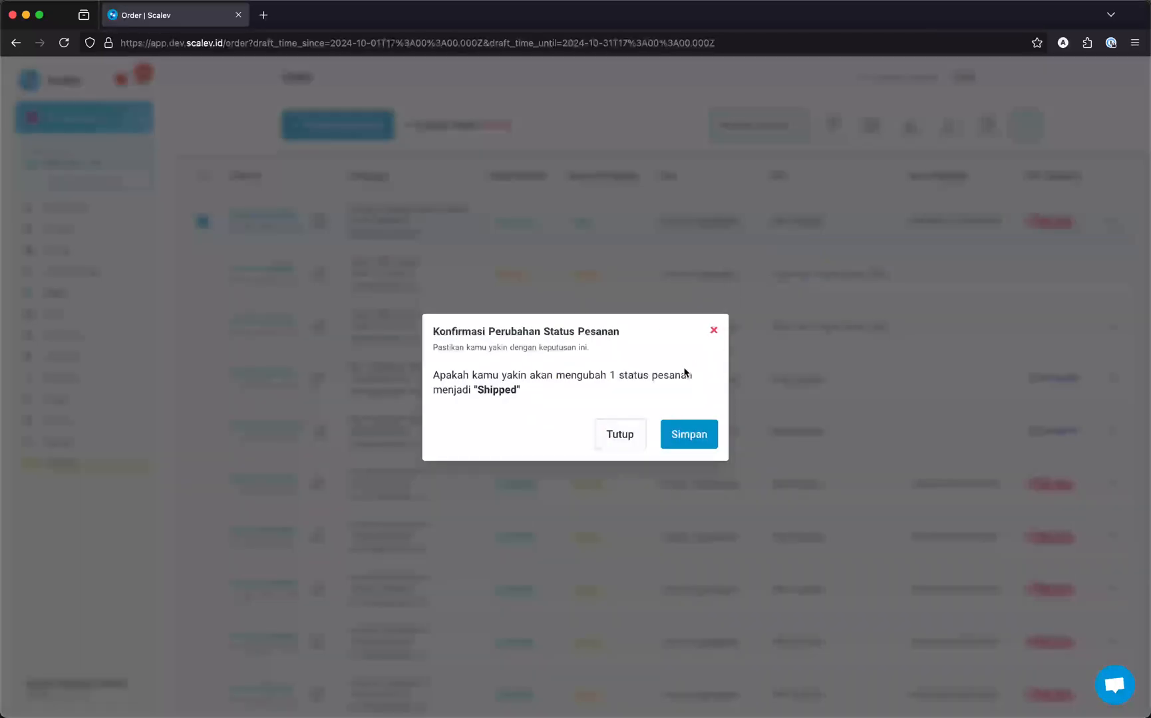
{"action": "left_click", "coordinate": [683, 434]}
{"action": "left_click", "coordinate": [680, 434]}
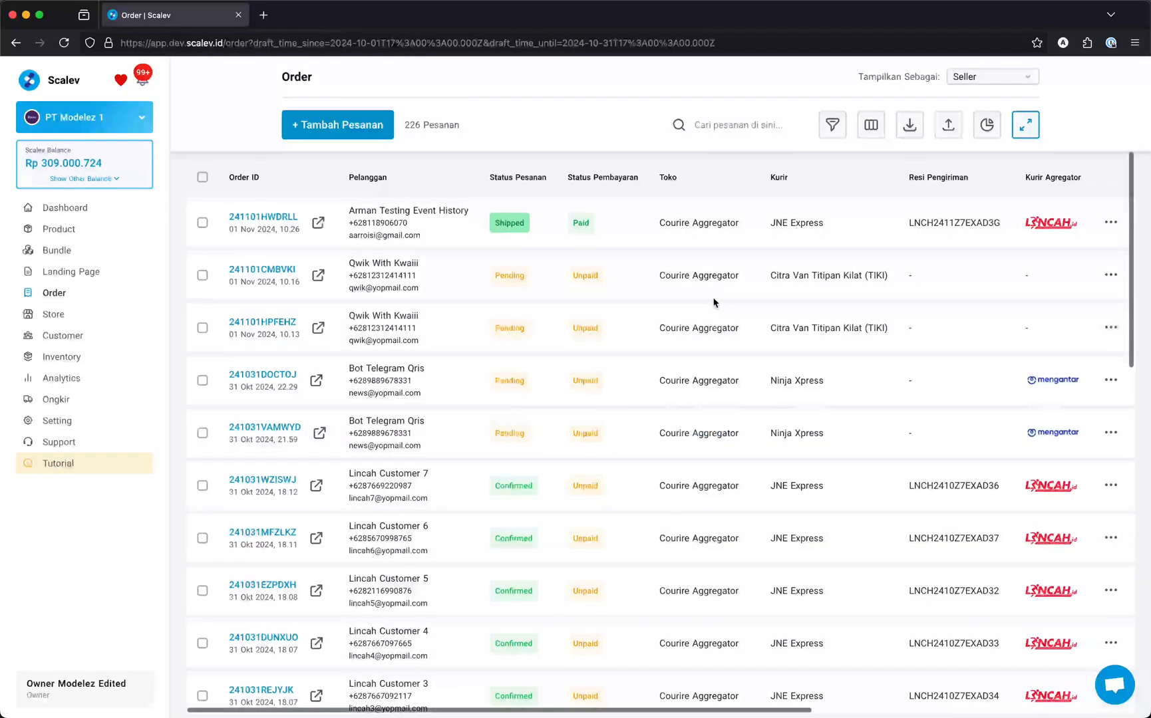
Download the newest order's shipping slip on thermal paper (150mm x 100mm).
{"action": "left_click", "coordinate": [203, 222]}
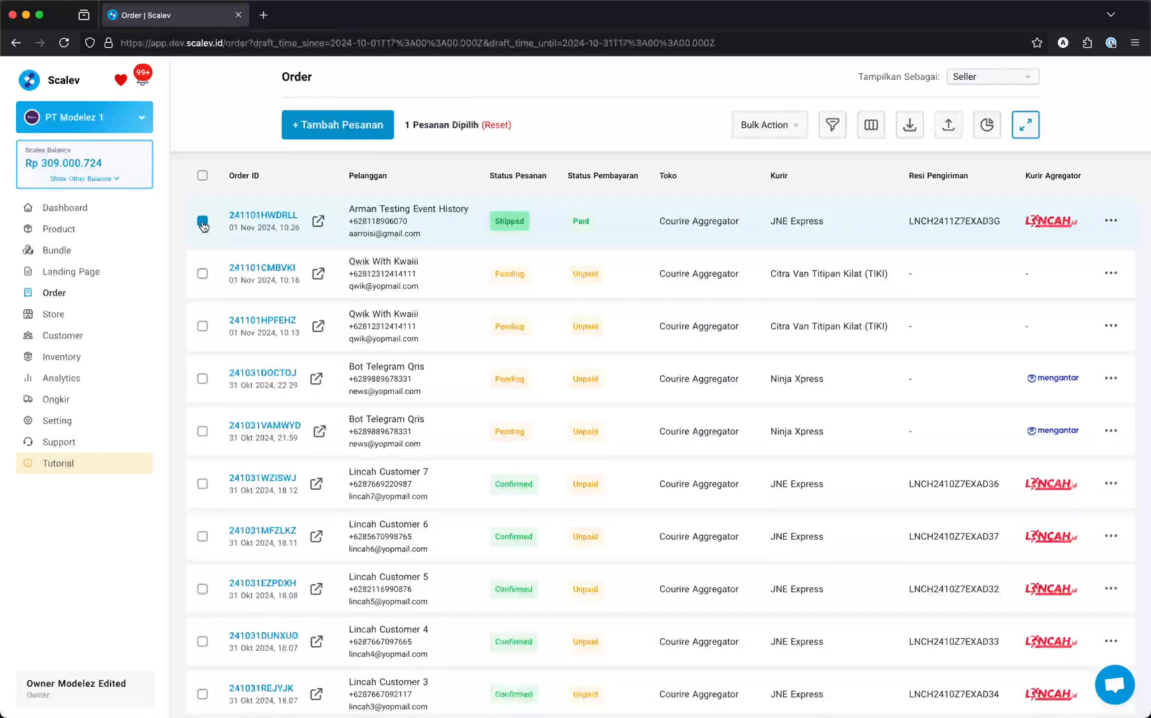
{"action": "left_click", "coordinate": [910, 125]}
{"action": "left_click", "coordinate": [928, 200]}
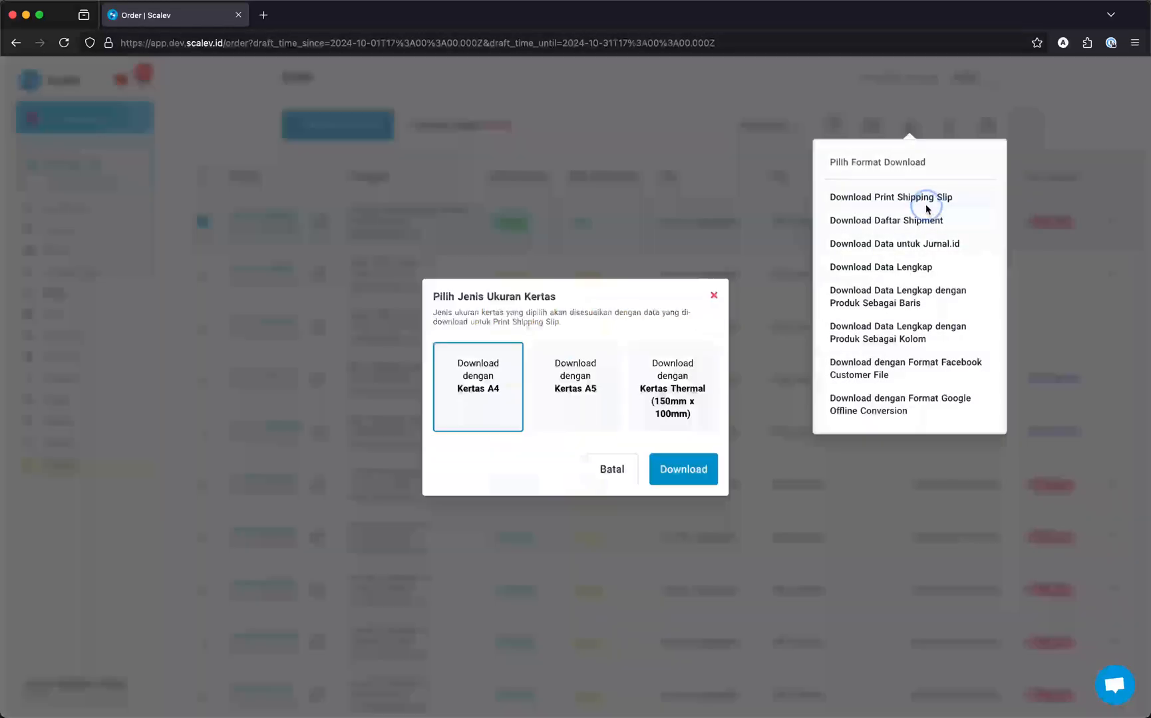
{"action": "left_click", "coordinate": [674, 426]}
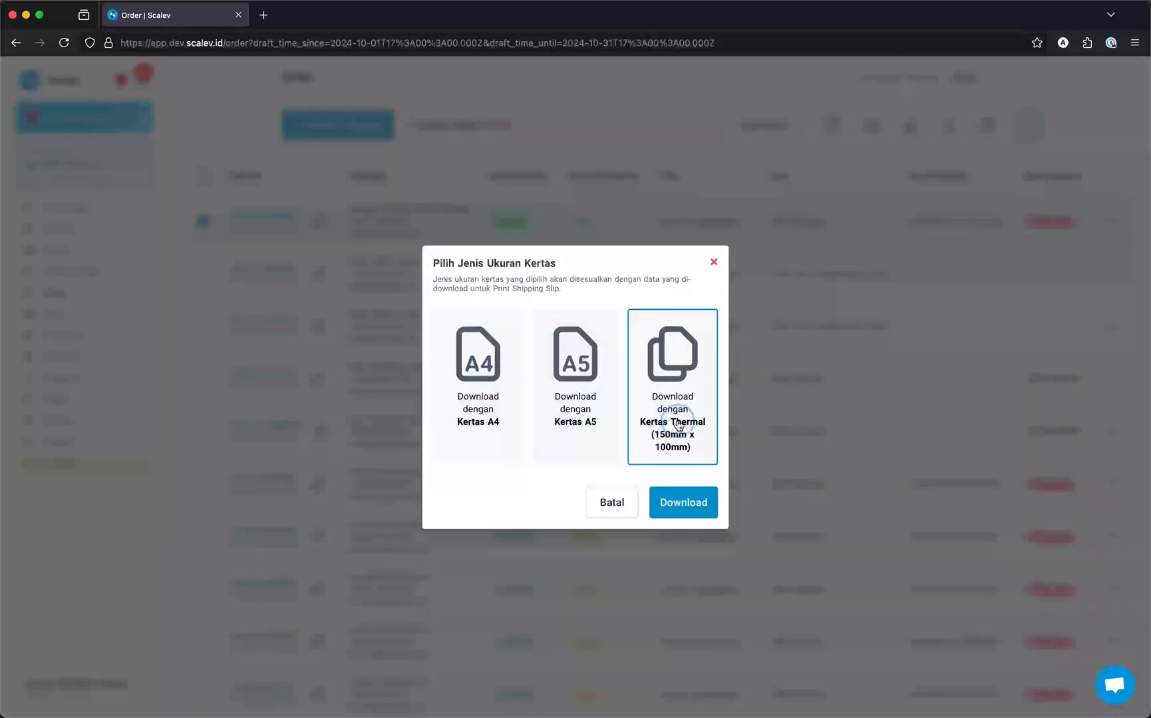
{"action": "left_click", "coordinate": [683, 503]}
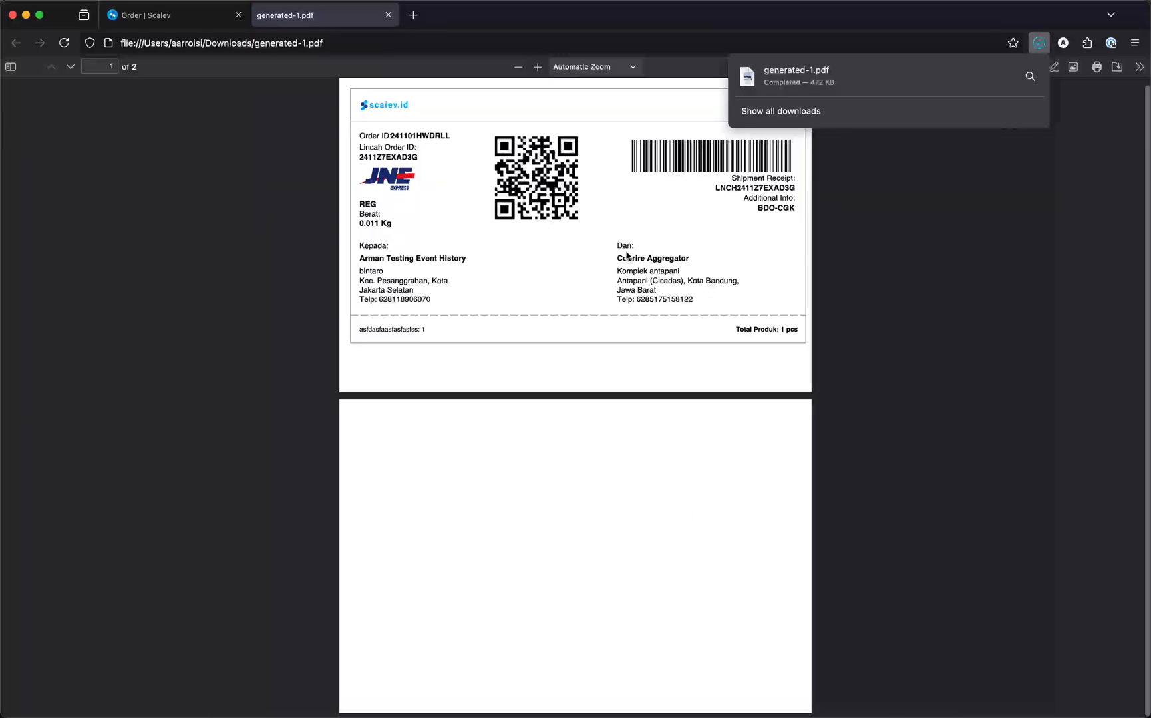
Examine the Lincah order ID and the additional info code on the downloaded shipping slip.
{"action": "left_click_drag", "start_coordinate": [361, 155], "coordinate": [434, 169]}
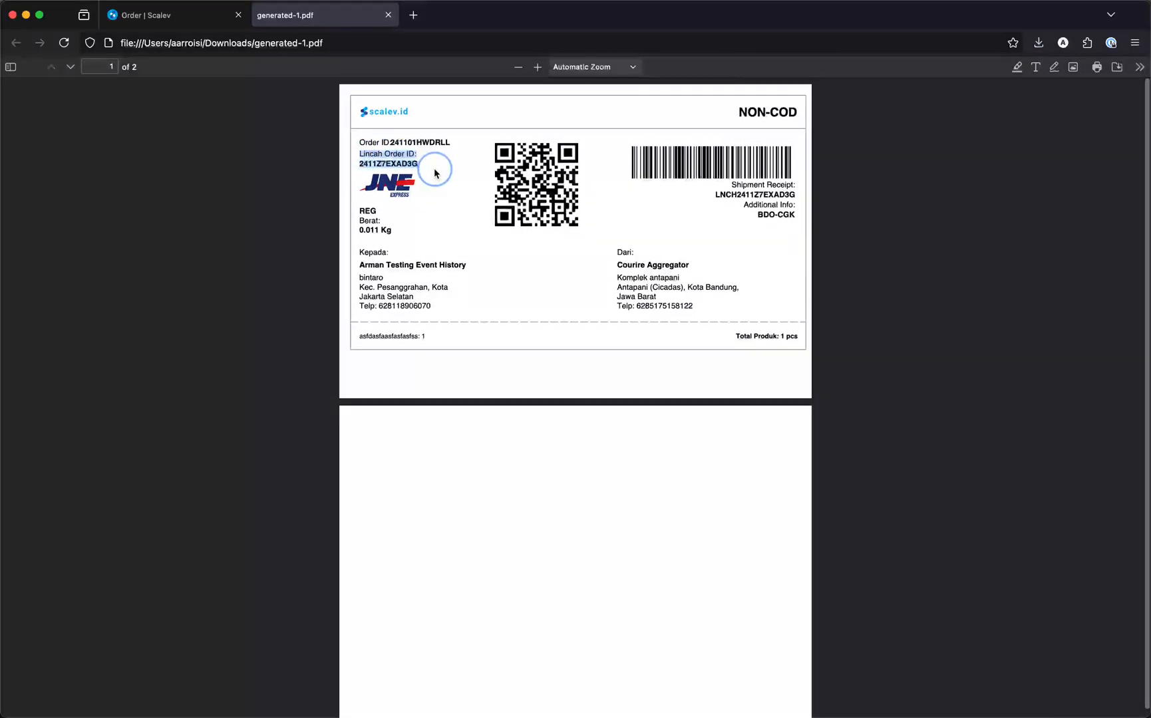
{"action": "left_click", "coordinate": [675, 209]}
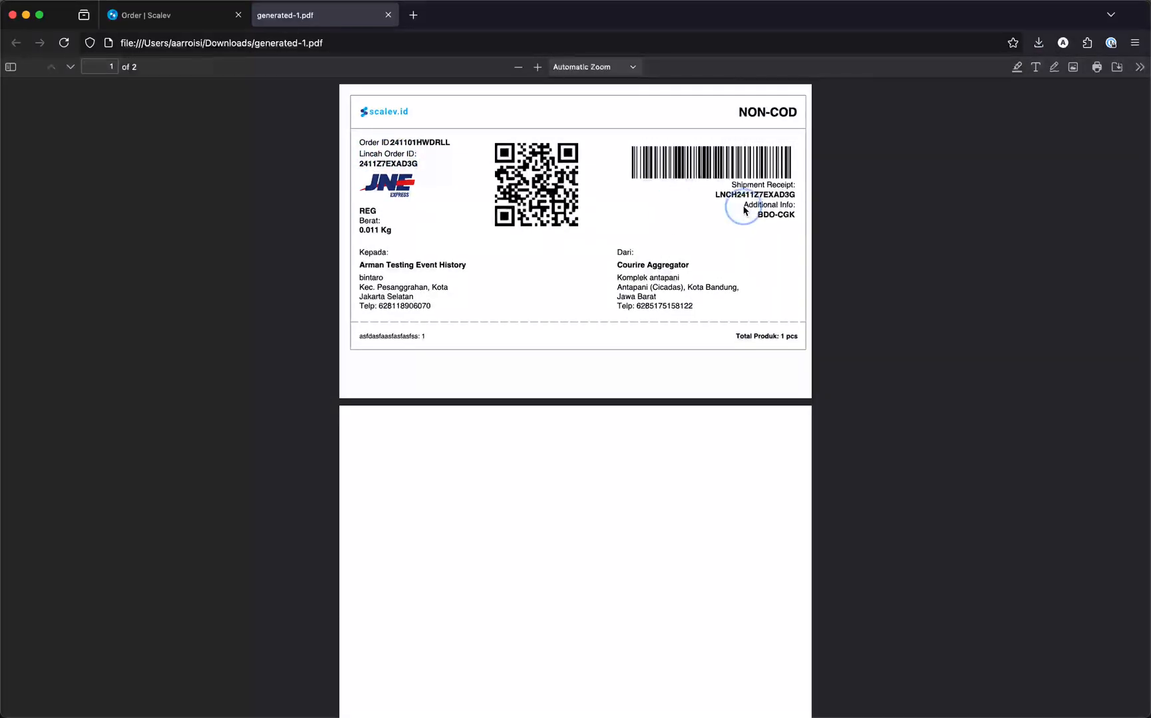
{"action": "left_click_drag", "start_coordinate": [756, 215], "coordinate": [798, 218]}
{"action": "left_click", "coordinate": [798, 217]}
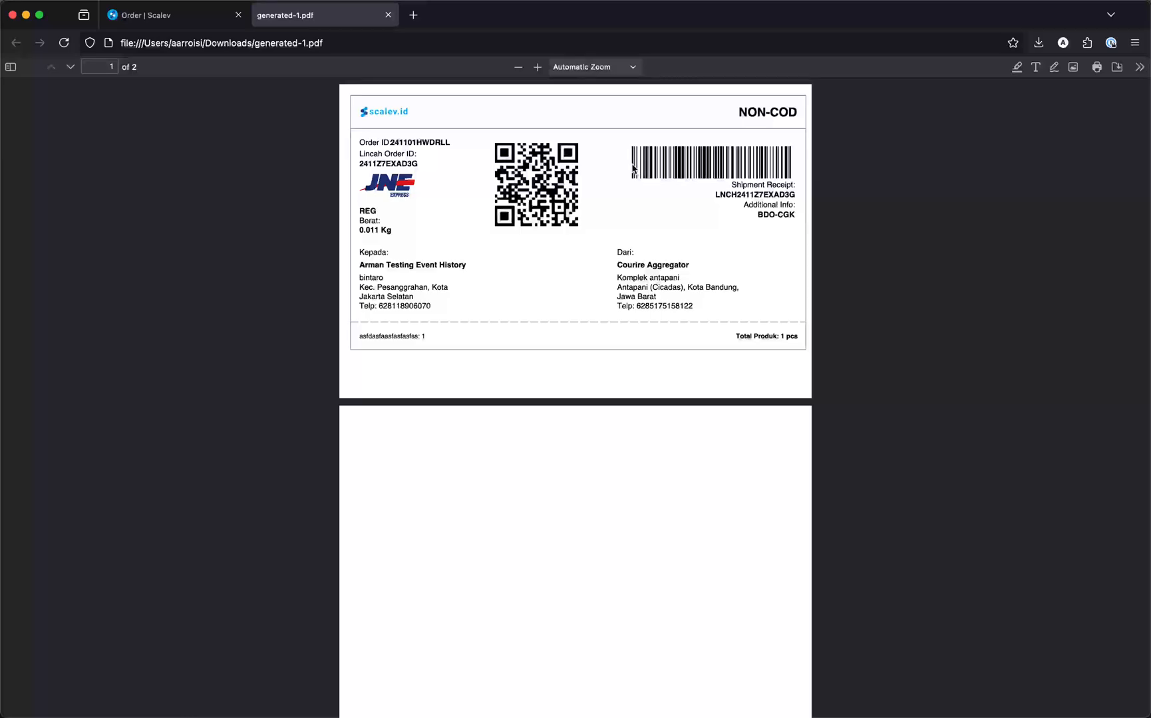
{"action": "scroll", "coordinate": [728, 187], "scroll_direction": "up", "scroll_amount": 1}
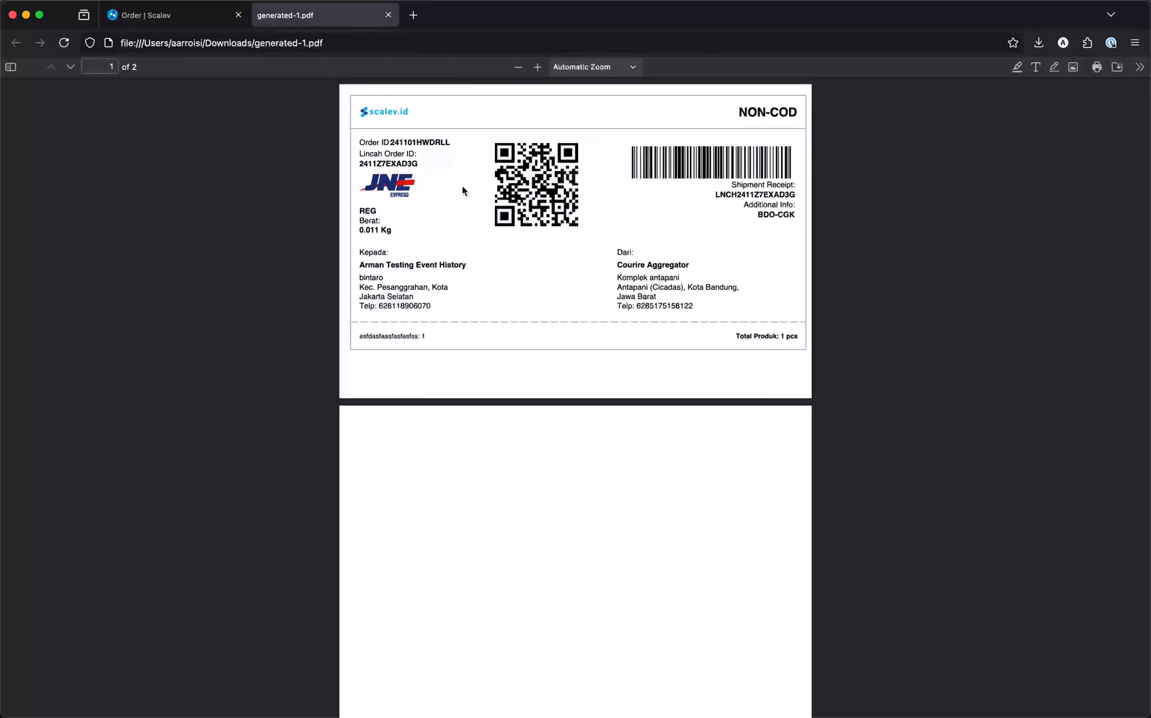
Go back to the order list and try another bulk status change on the selected shipped order.
{"action": "left_click", "coordinate": [191, 24]}
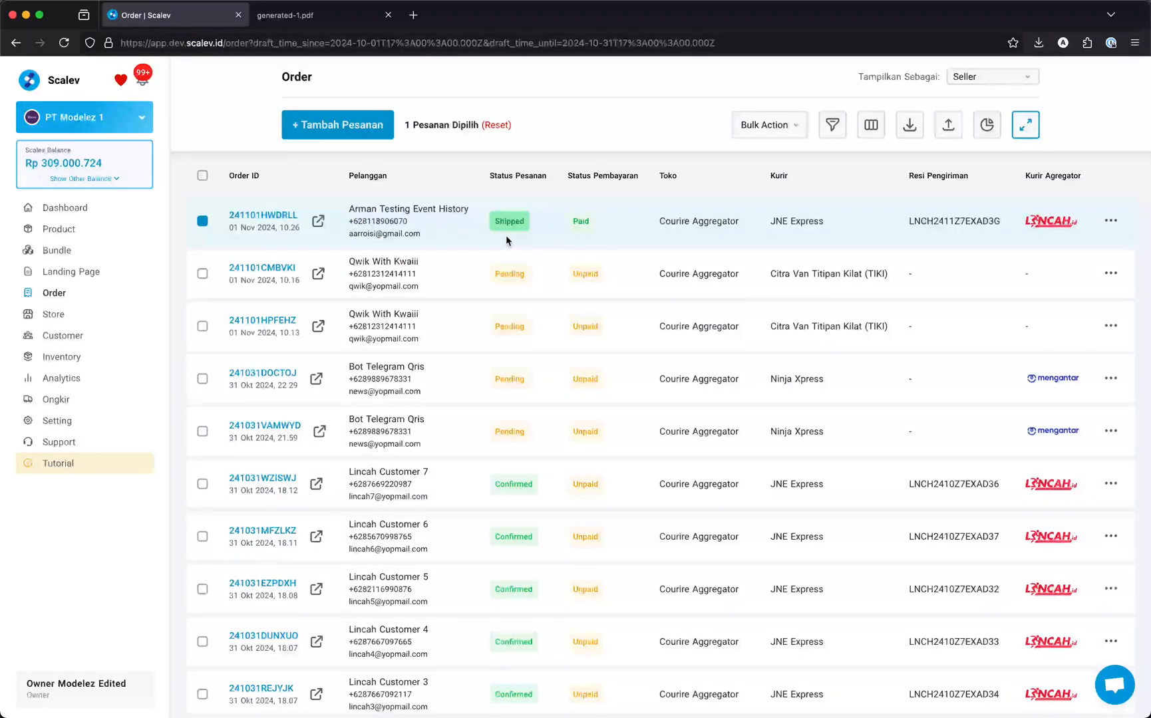
{"action": "left_click", "coordinate": [770, 125]}
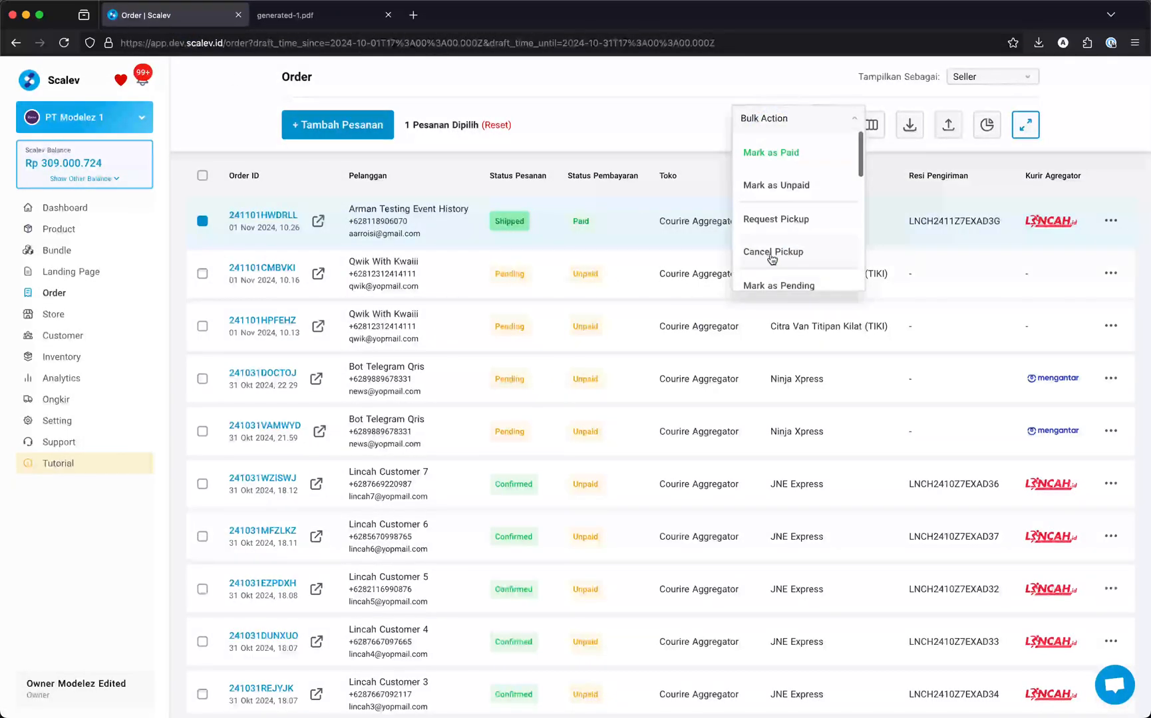
{"action": "scroll", "coordinate": [798, 219], "scroll_direction": "down", "scroll_amount": 5}
{"action": "left_click", "coordinate": [820, 185]}
{"action": "left_click", "coordinate": [690, 438]}
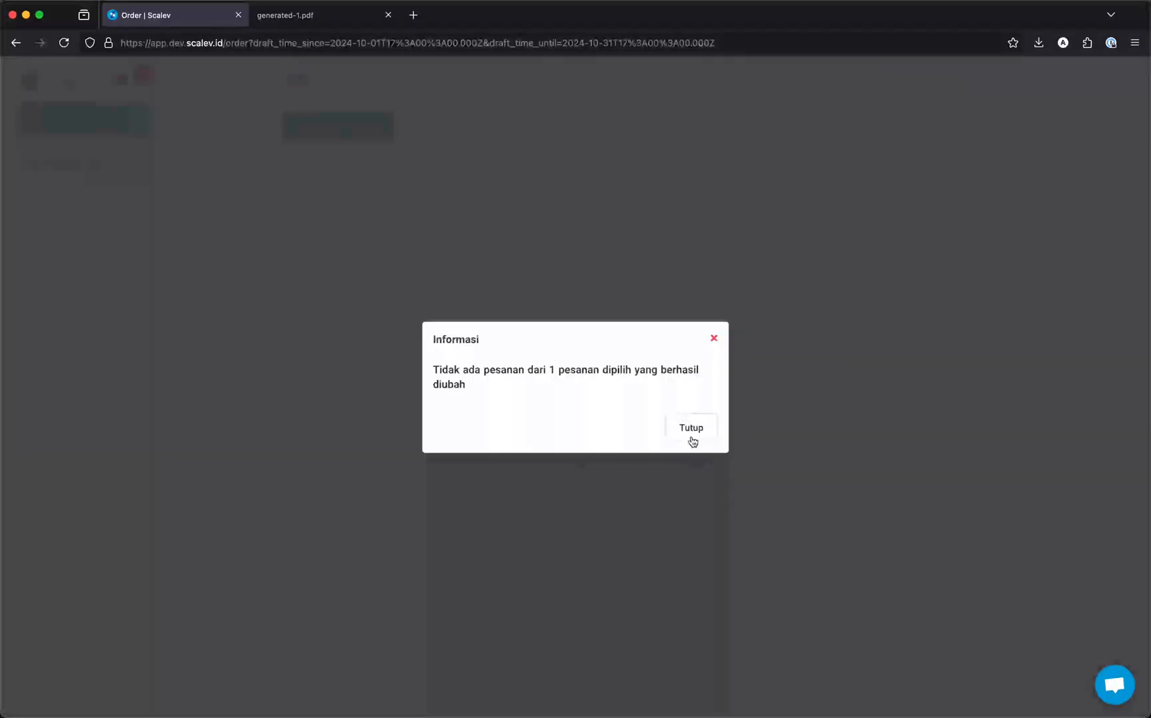
{"action": "left_click", "coordinate": [700, 439]}
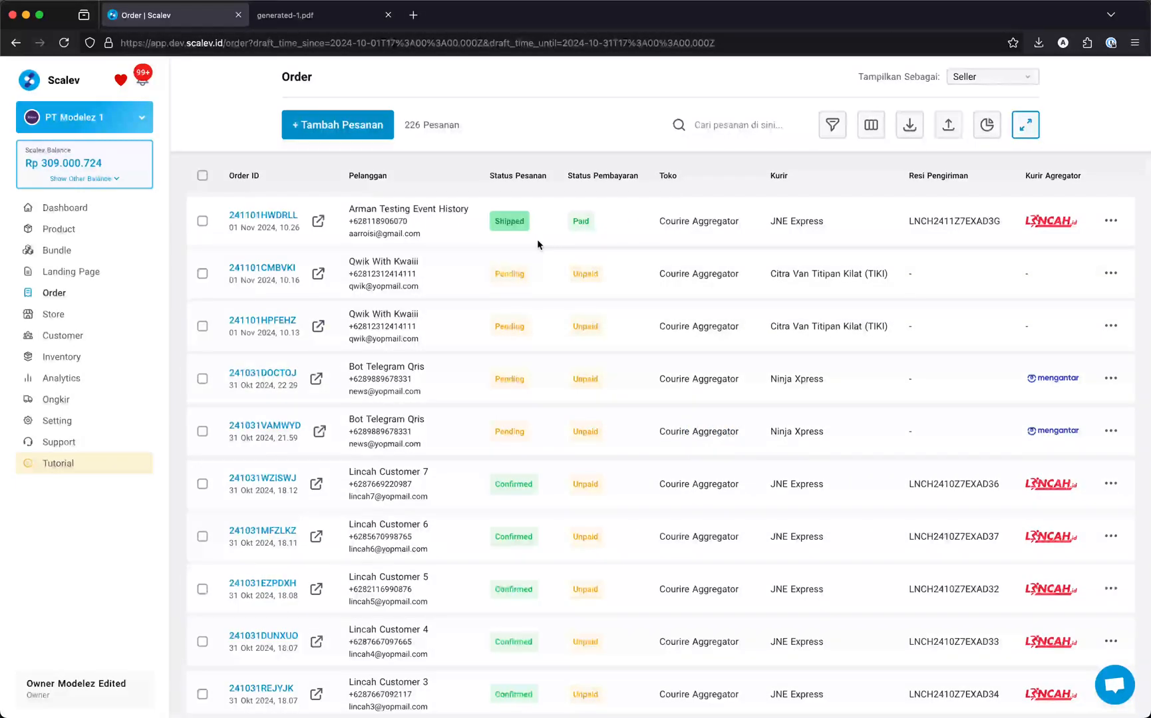